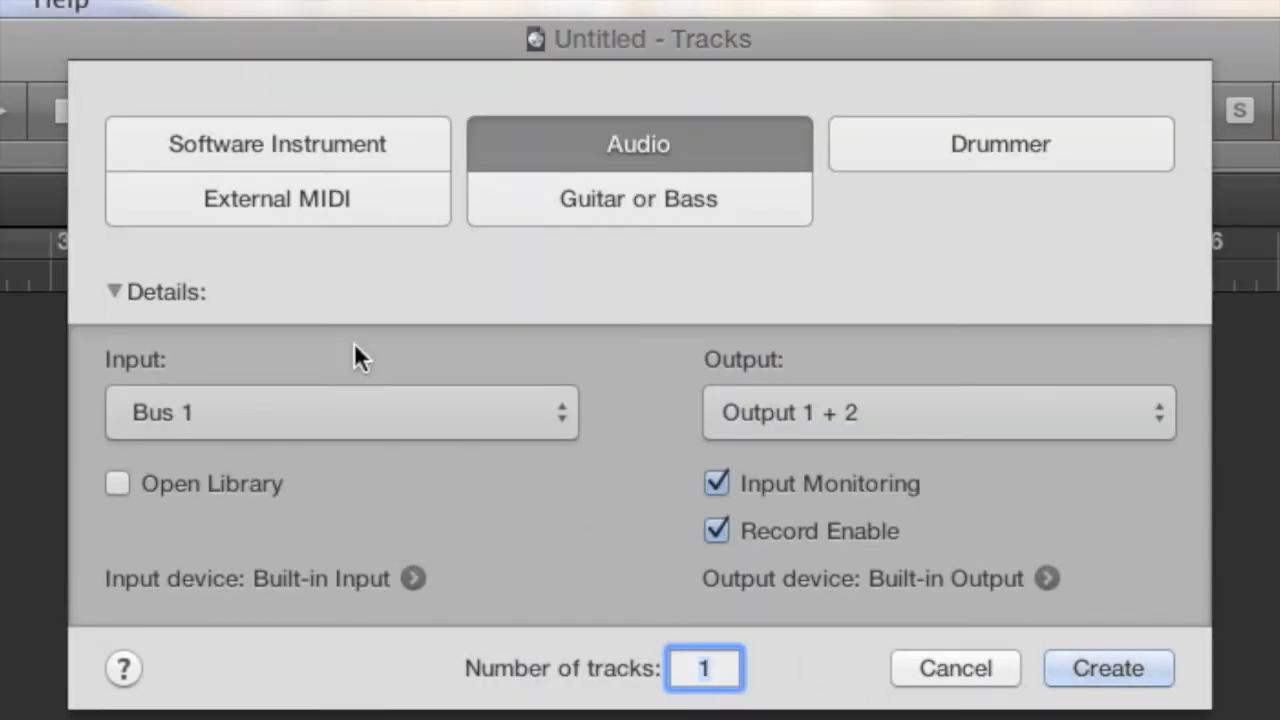
- Create a new External MIDI track that uses an external instrument plug-in
click(321, 194)
click(239, 414)
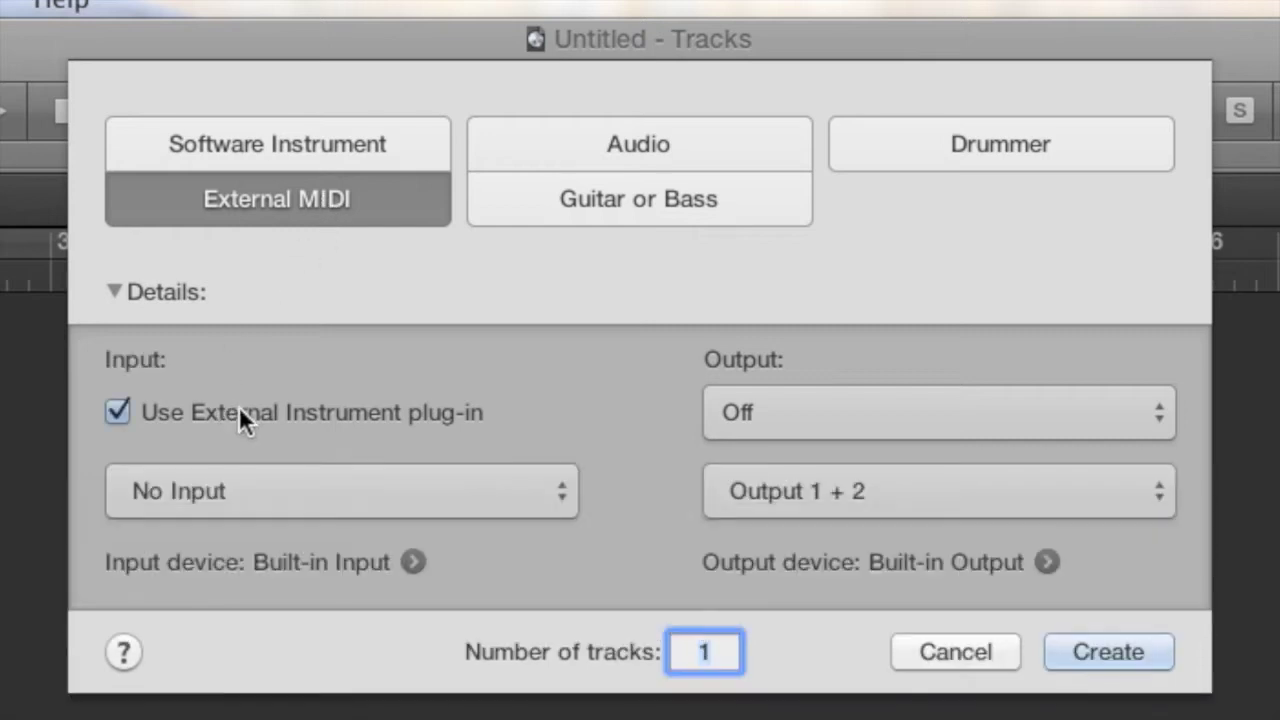
click(1086, 649)
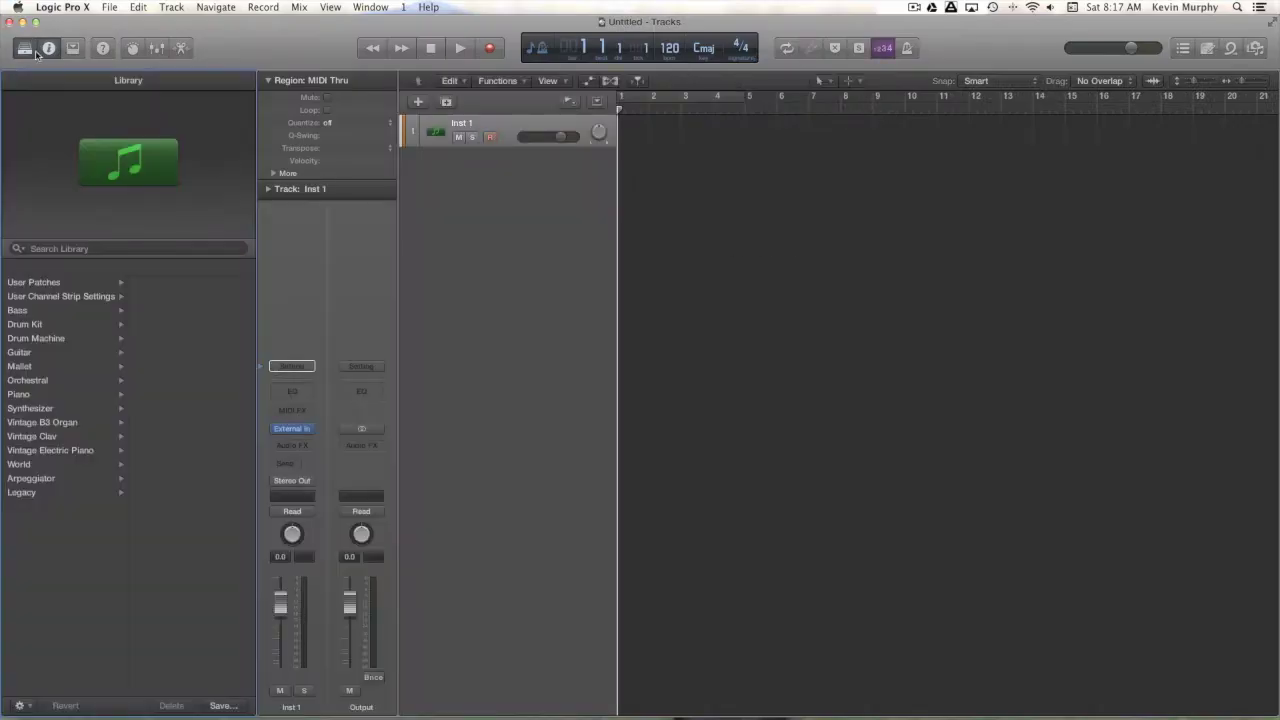
- Load ES2 in stereo into Inst 1's instrument slot and arm the track for recording
click(27, 50)
mouse_move(55, 430)
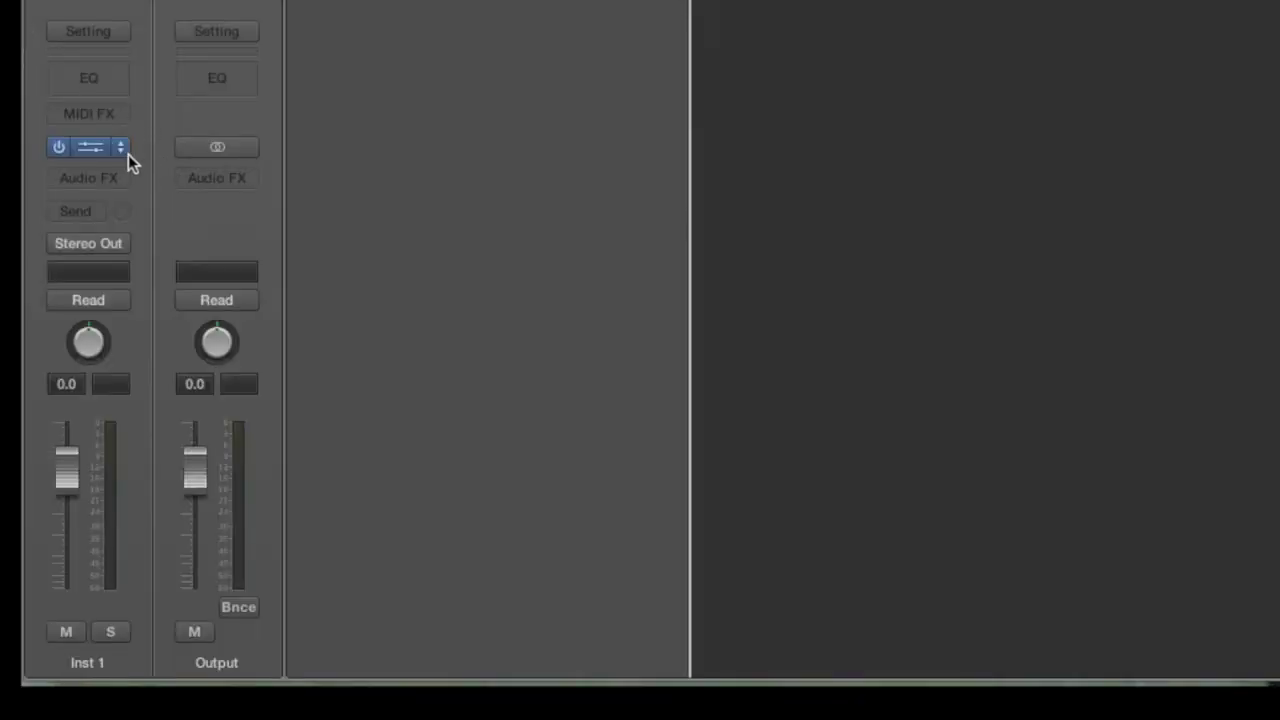
click(123, 150)
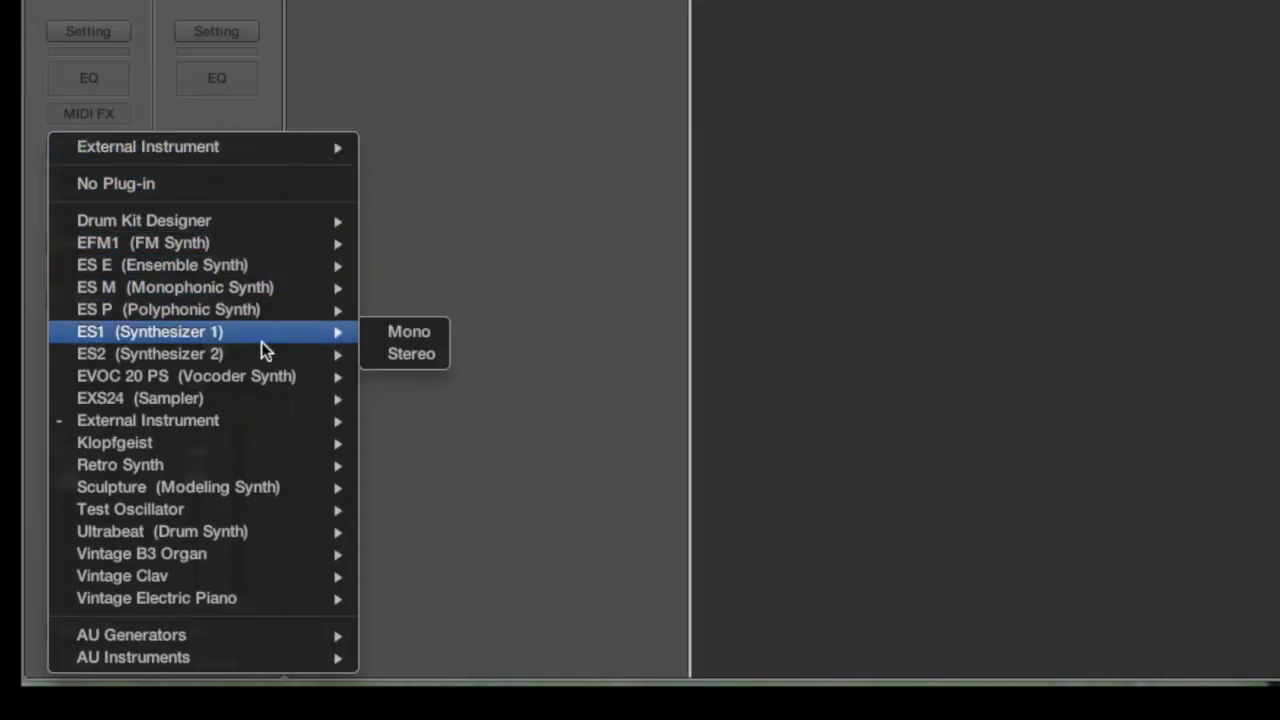
mouse_move(282, 356)
click(399, 354)
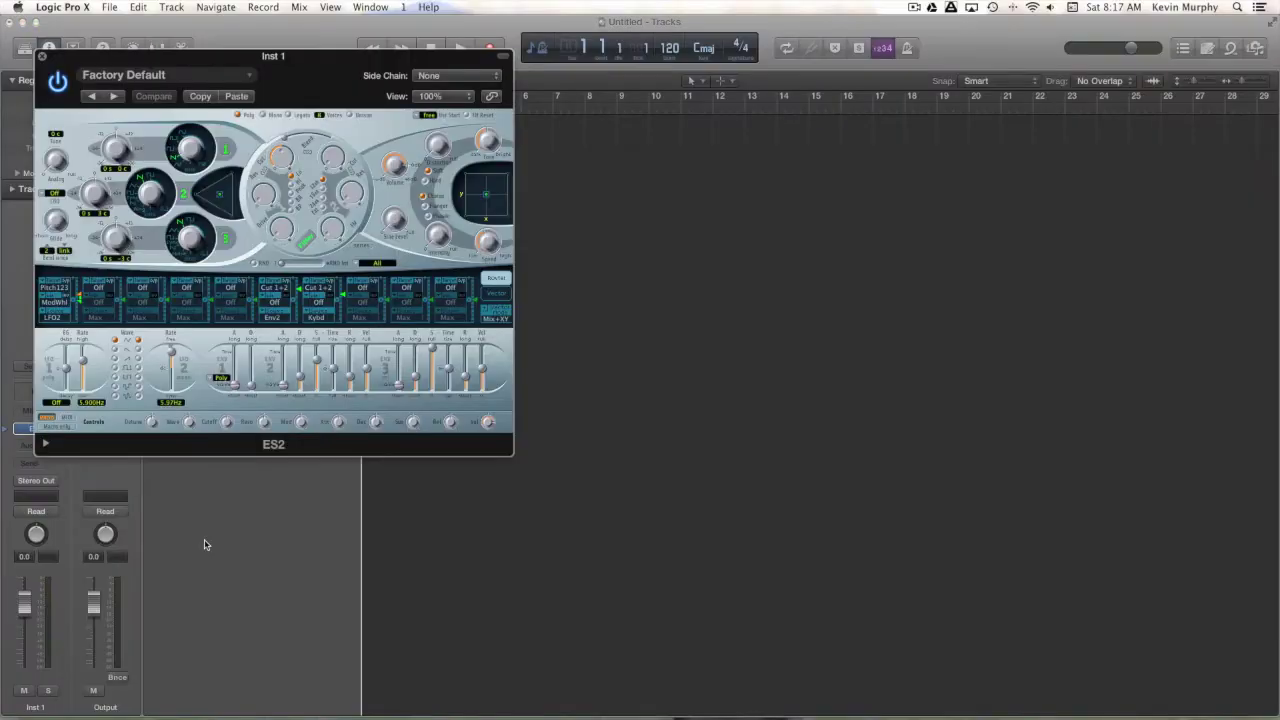
click(41, 59)
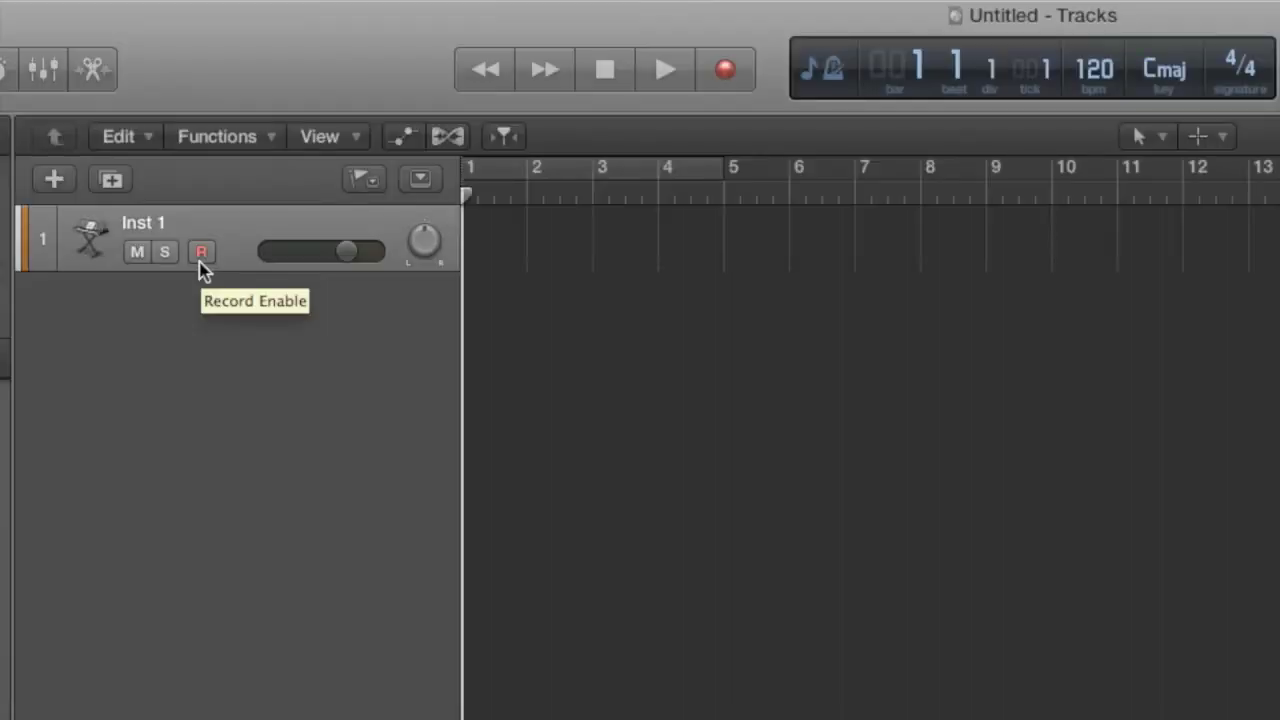
click(234, 138)
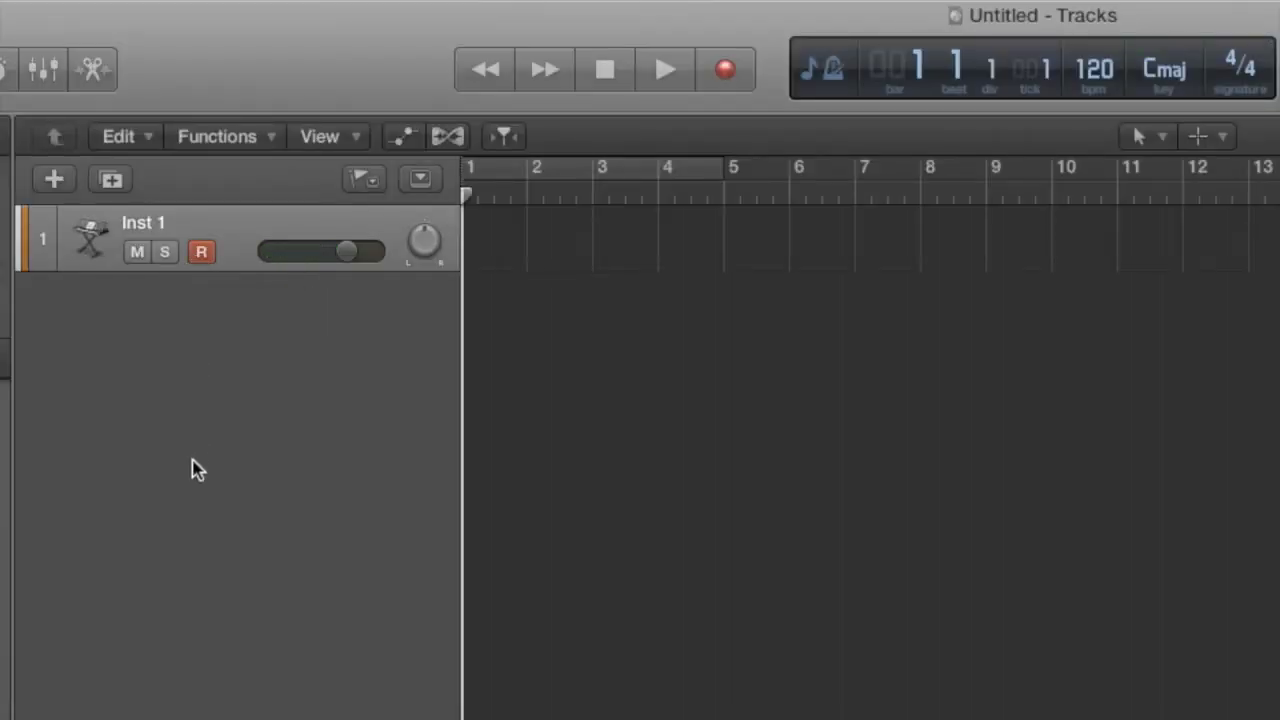
- Record a short take of notes on Inst 1 with count-in over a bar 1–5 cycle, then switch Cycle off
click(545, 169)
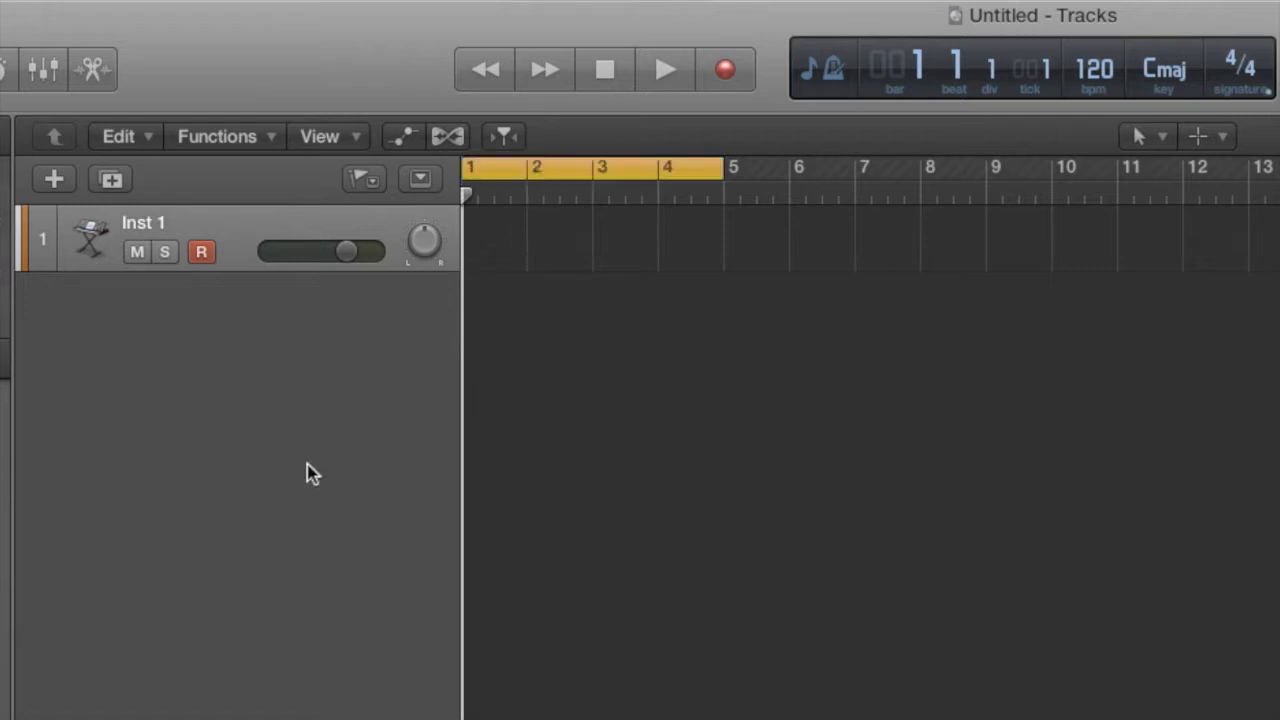
key(r)
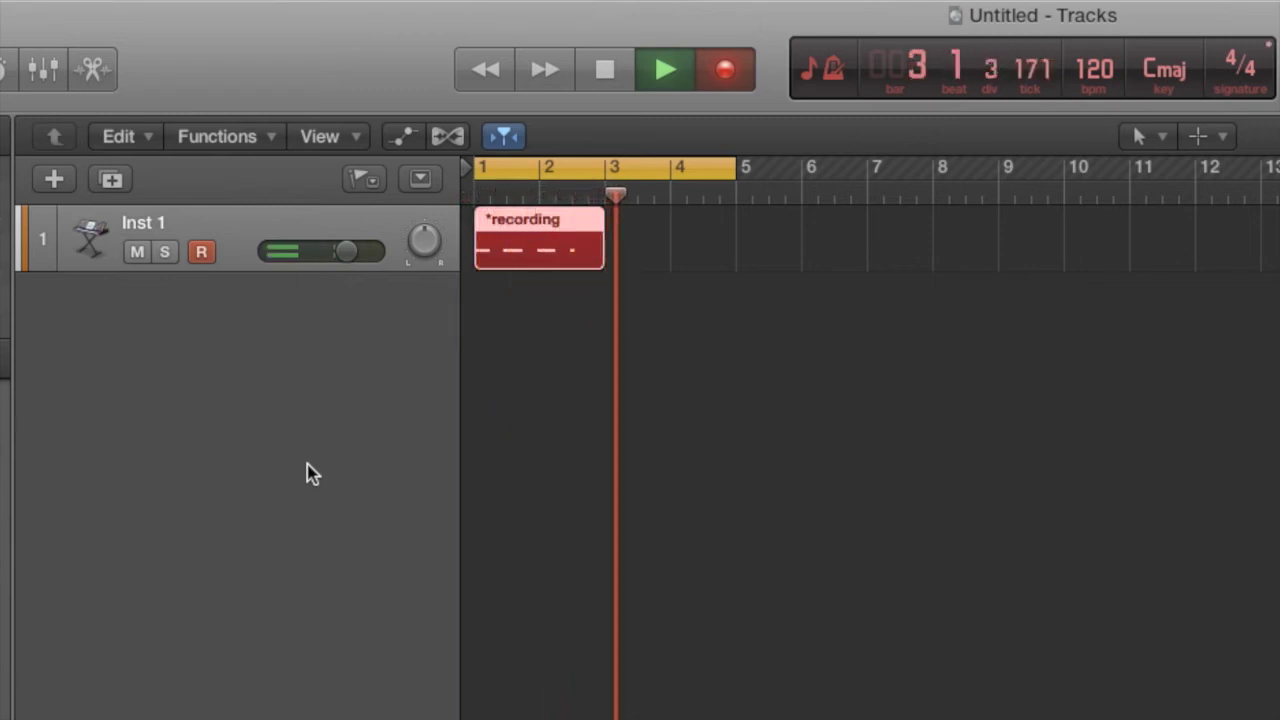
key(space)
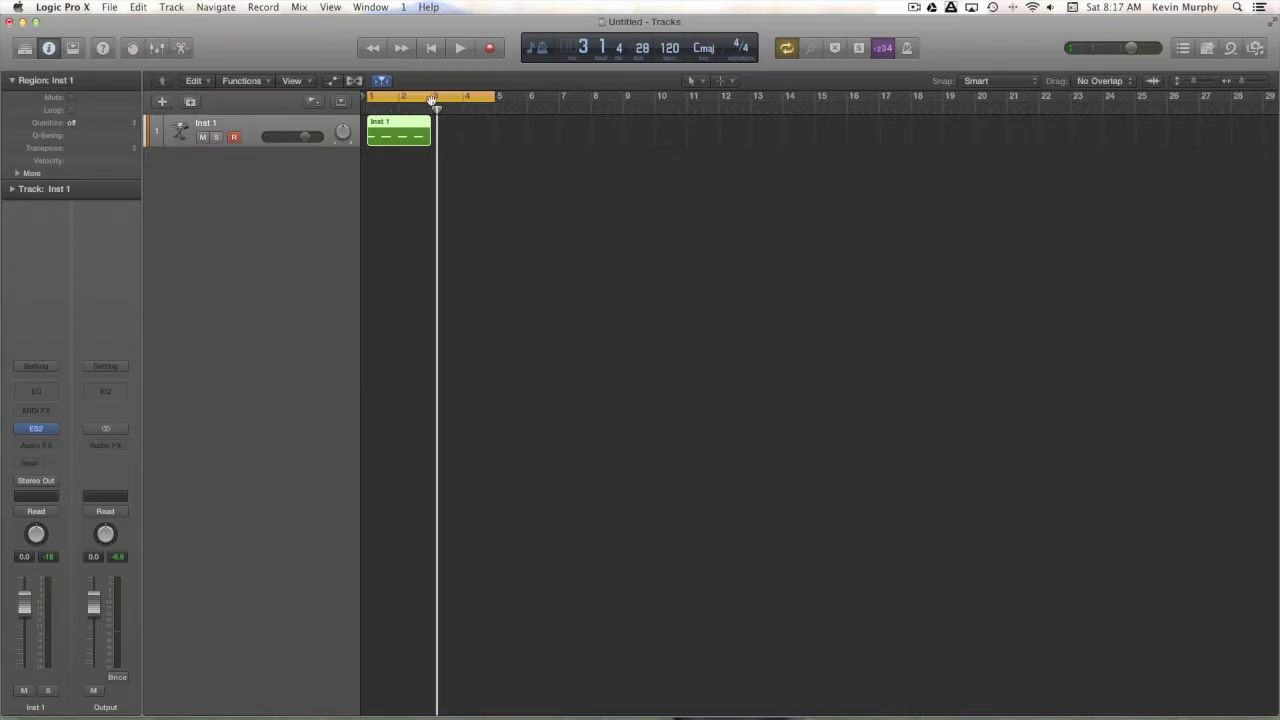
click(432, 100)
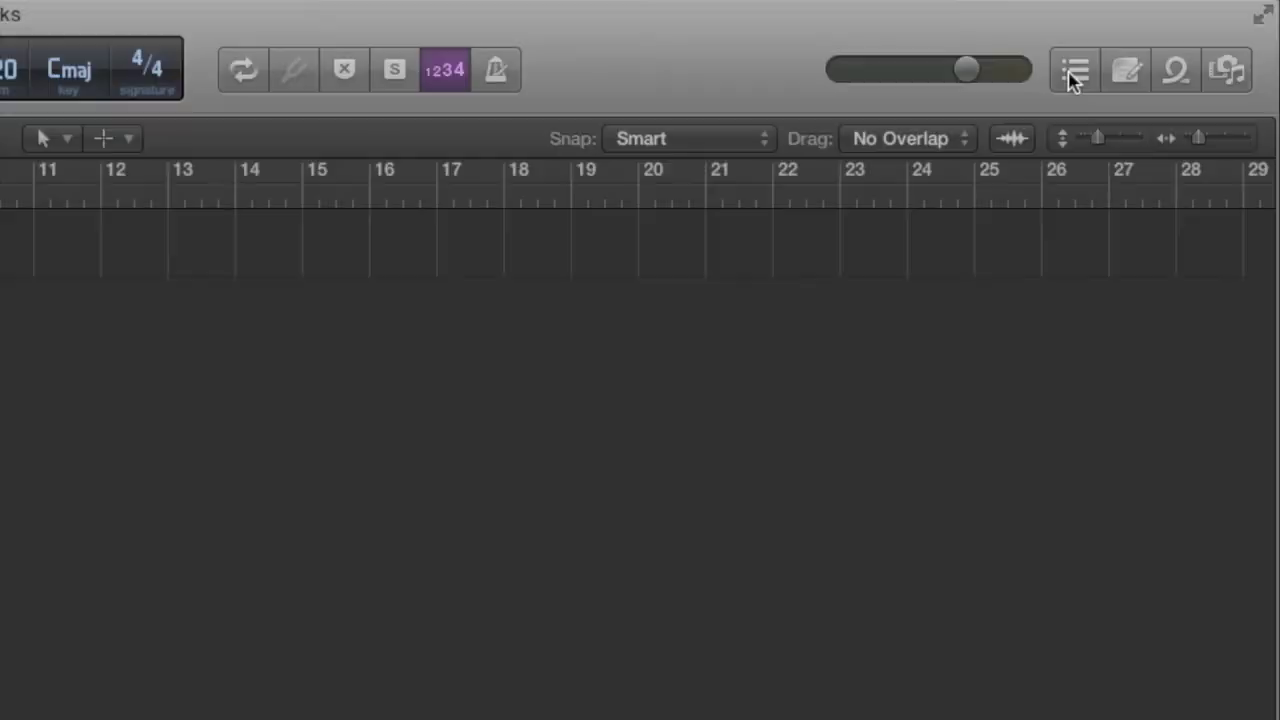
- In the Event list, set the first two C3 notes' velocities to 50 and 70
click(1182, 50)
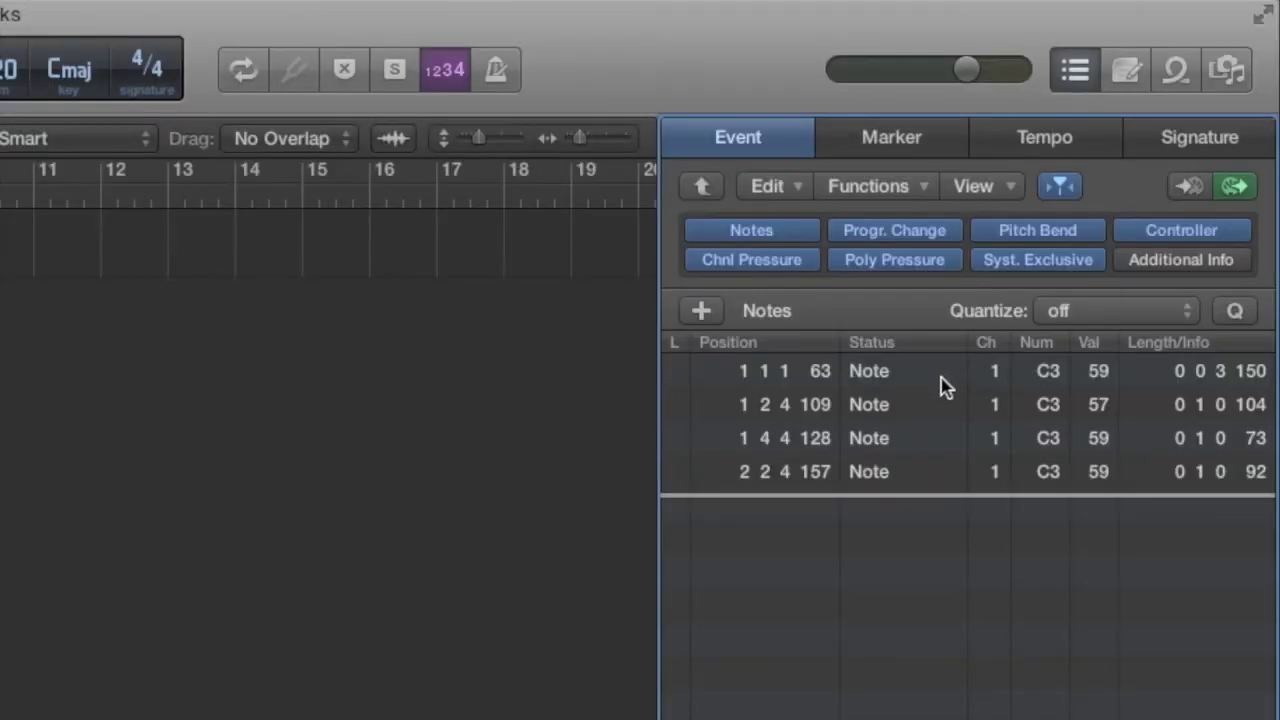
double_click(1092, 372)
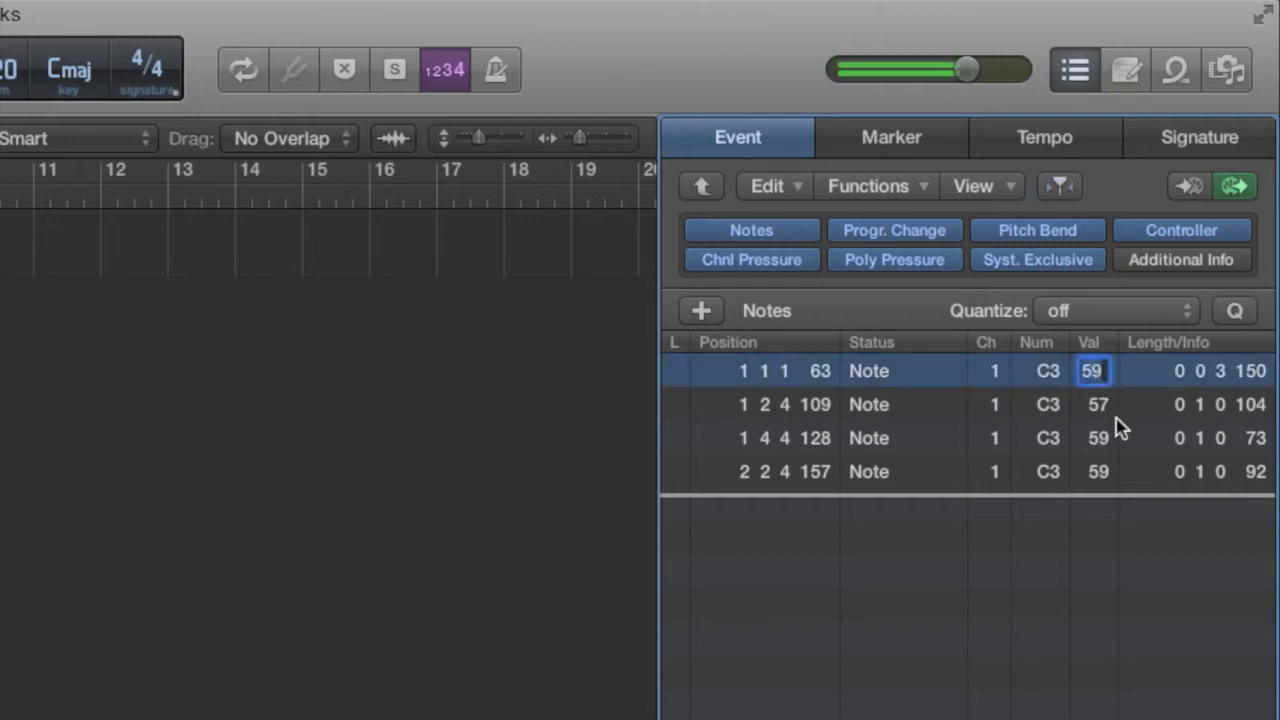
text(50)
key(Return)
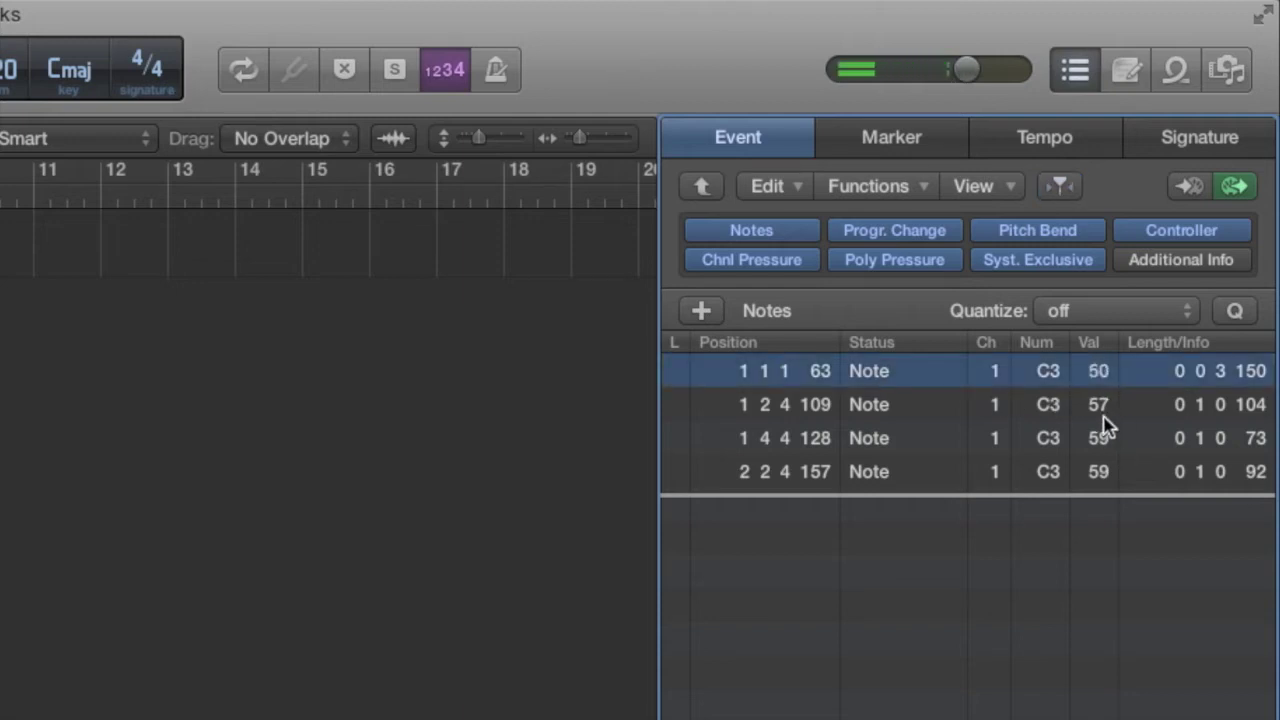
click(1104, 412)
double_click(1102, 410)
text(70)
key(Return)
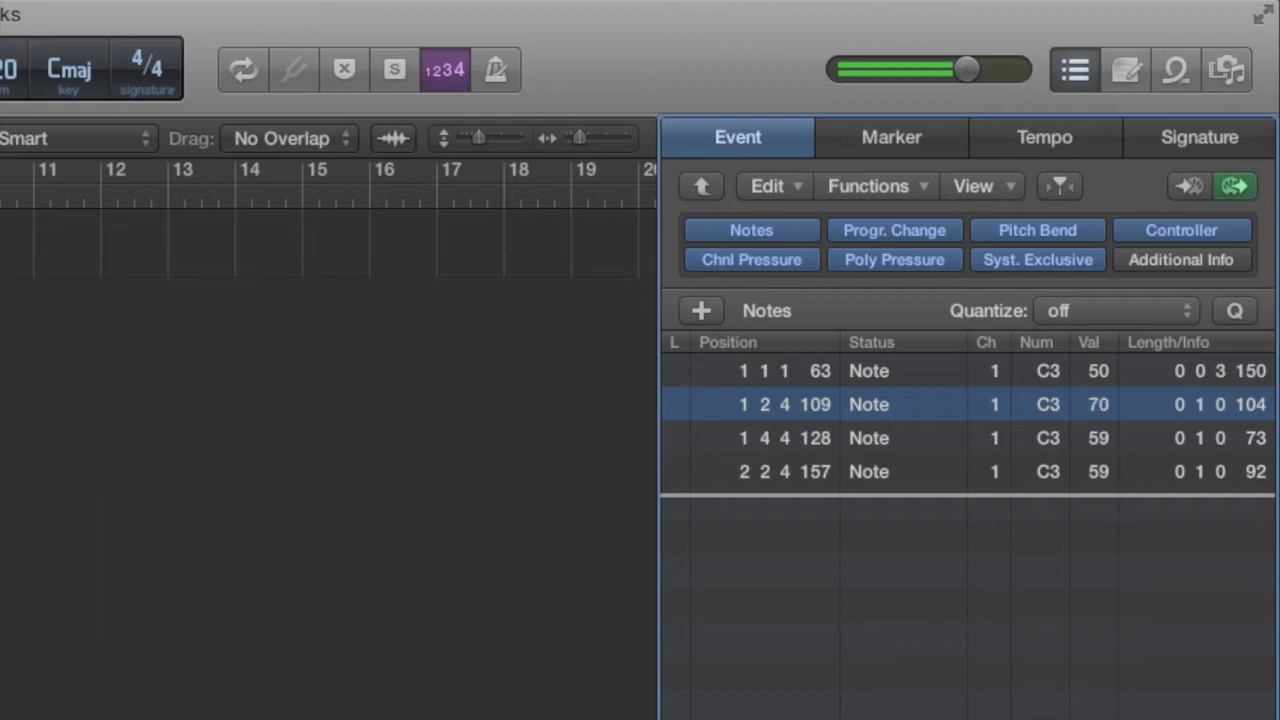
- Set the third and fourth notes' velocities to 90 and 110, then close the Event list
double_click(1100, 439)
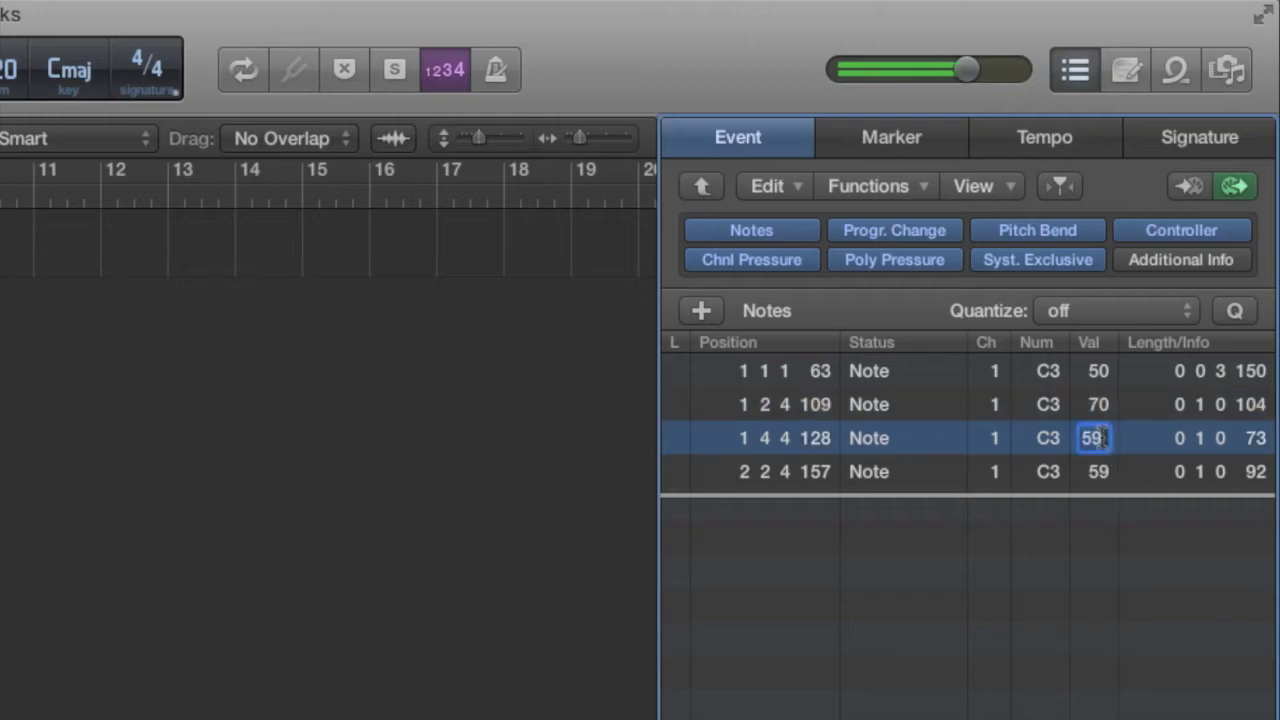
text(90)
key(Return)
click(1104, 472)
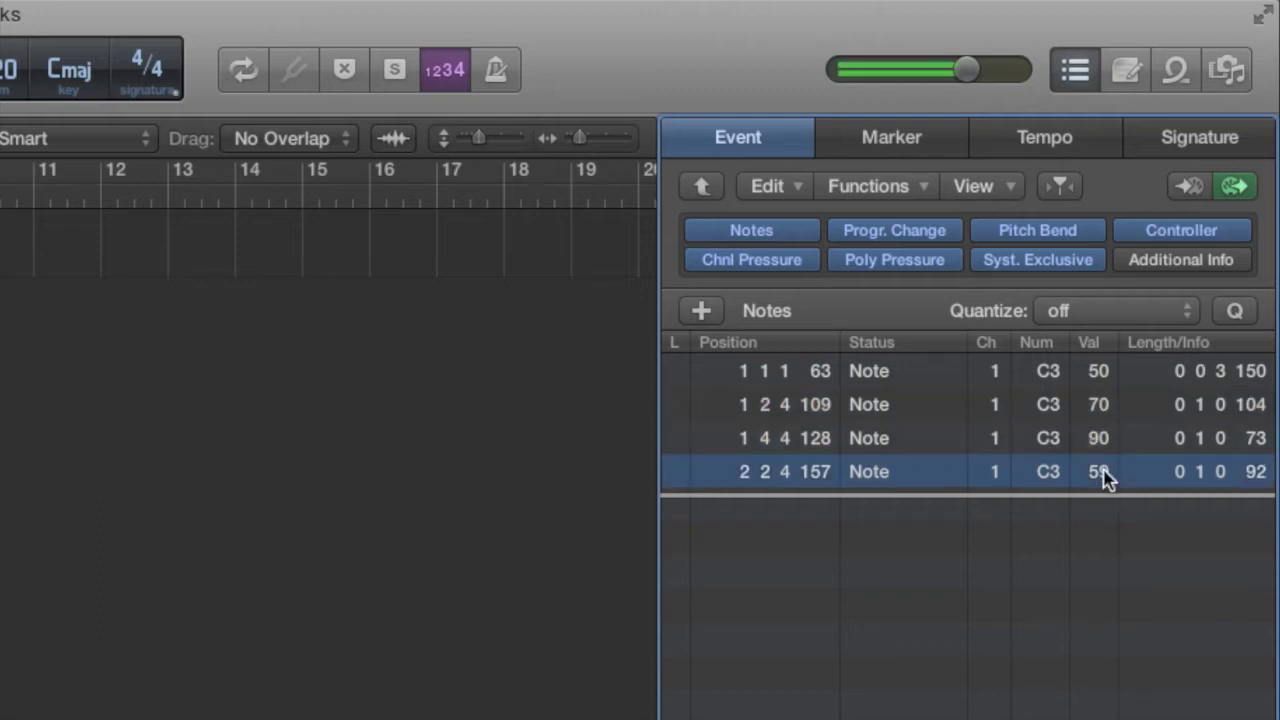
double_click(1104, 473)
text(110)
key(Return)
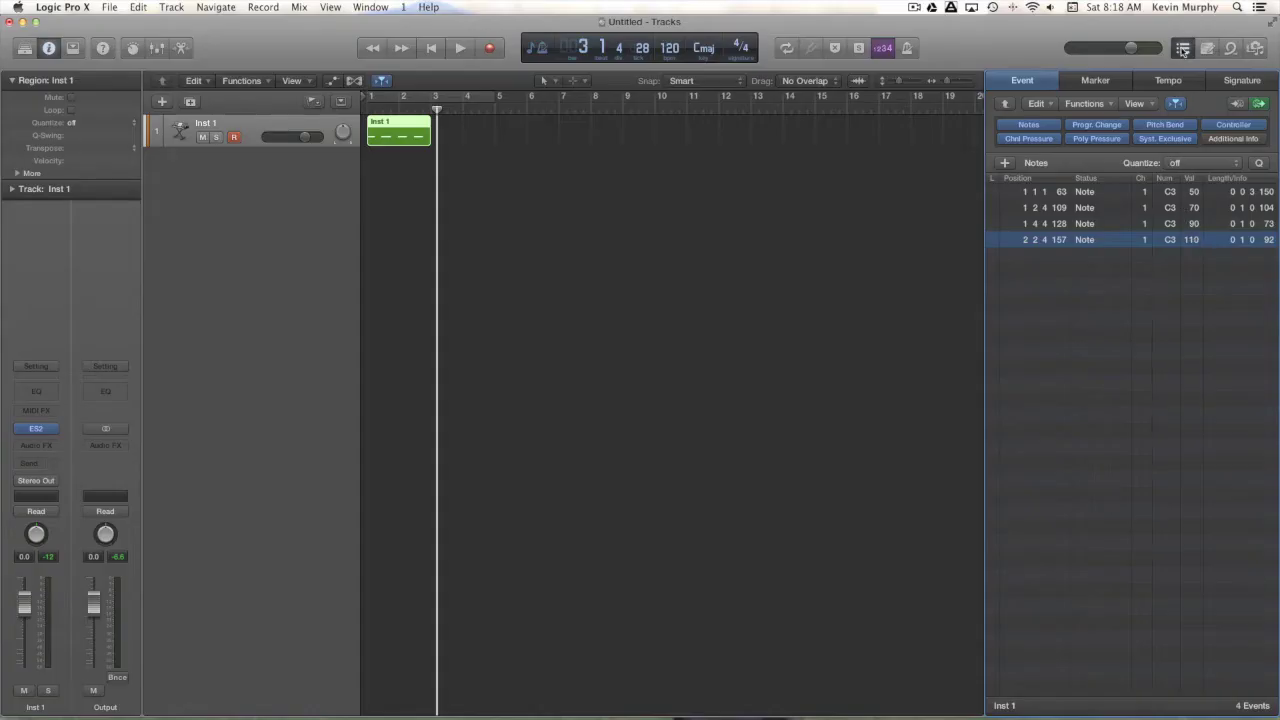
click(1182, 48)
- Select all four notes in the Piano Roll, quantize them to 1/4 Note, and close the editor
key(p)
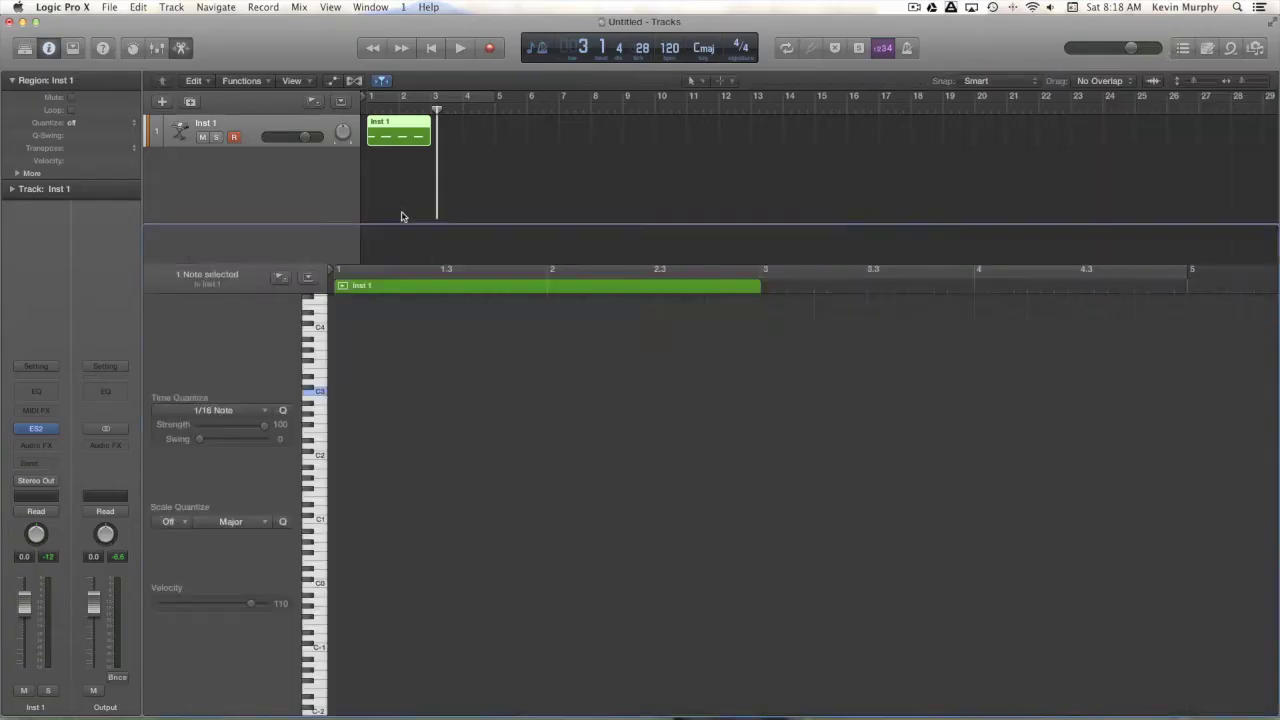
key(super+a)
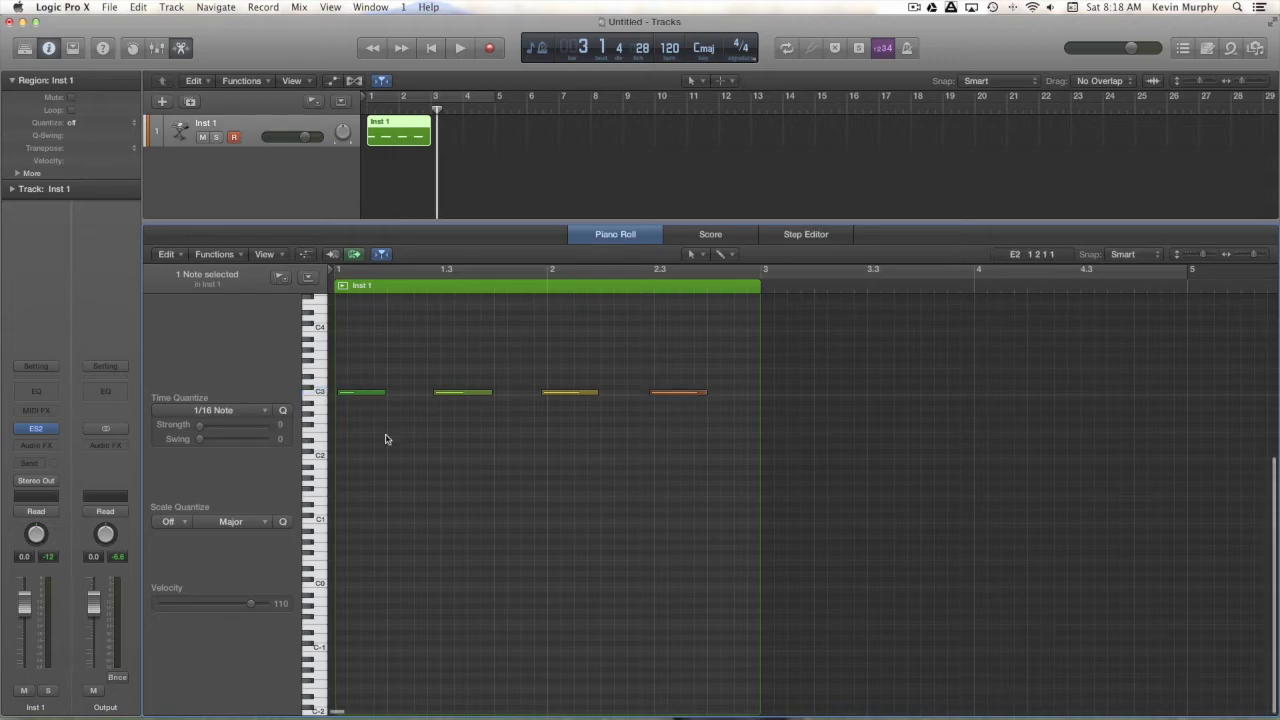
click(246, 408)
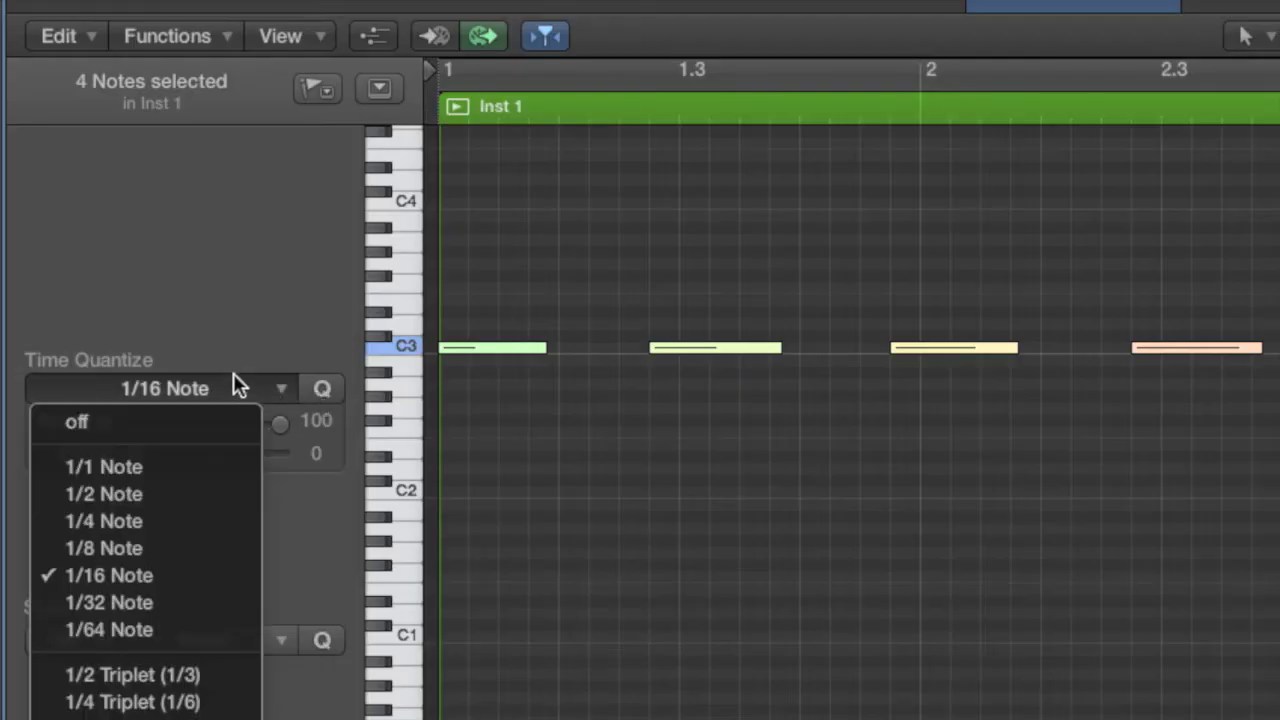
click(182, 520)
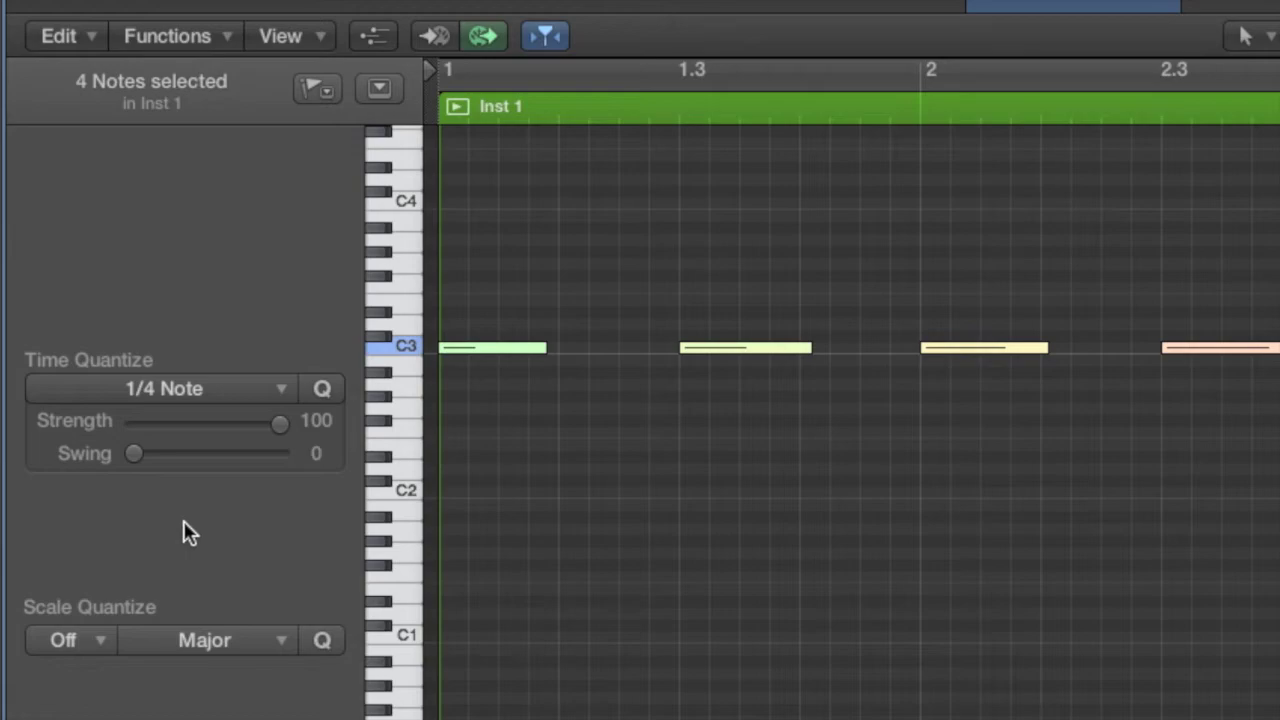
key(p)
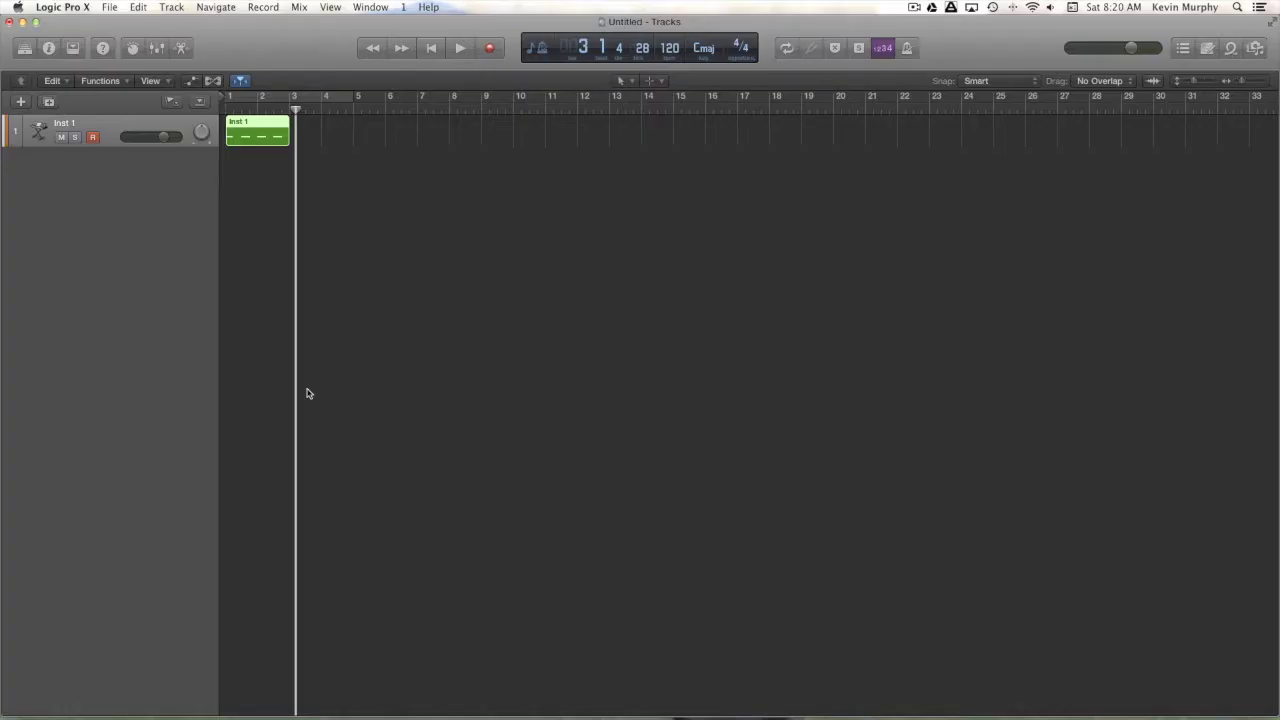
- Insert a stereo Compressor on Inst 1 from the mixer
key(x)
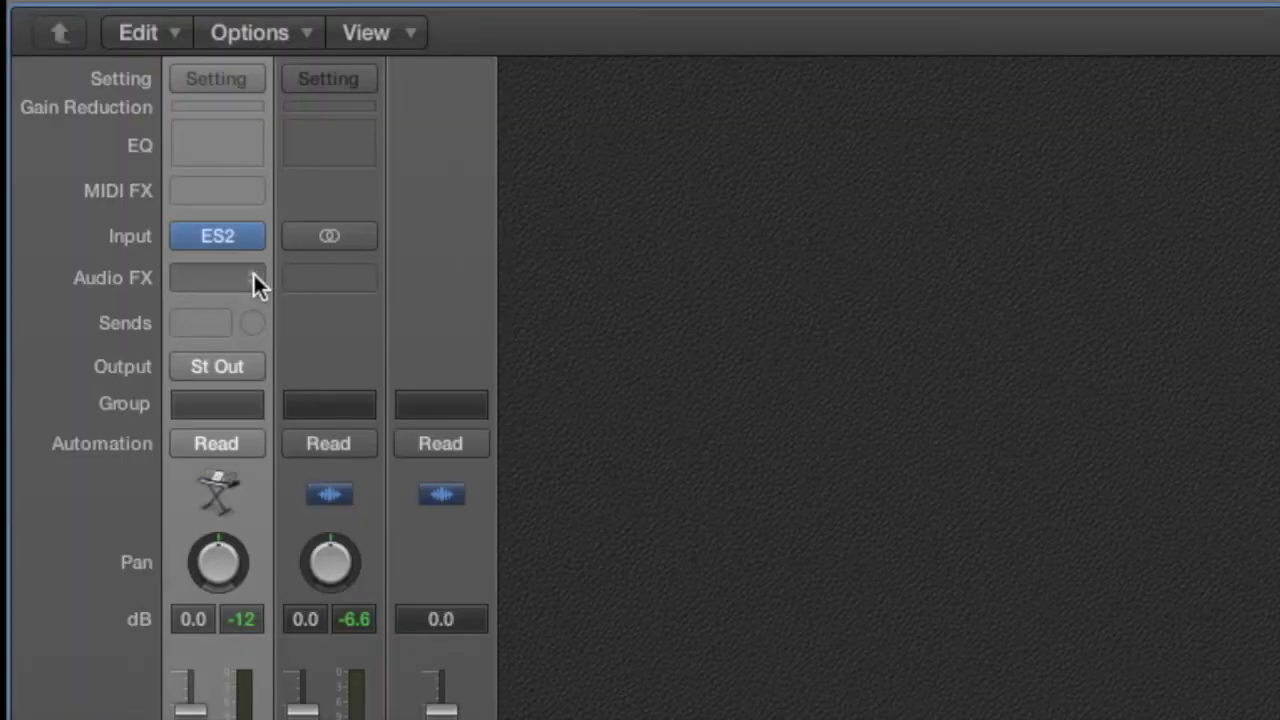
click(253, 278)
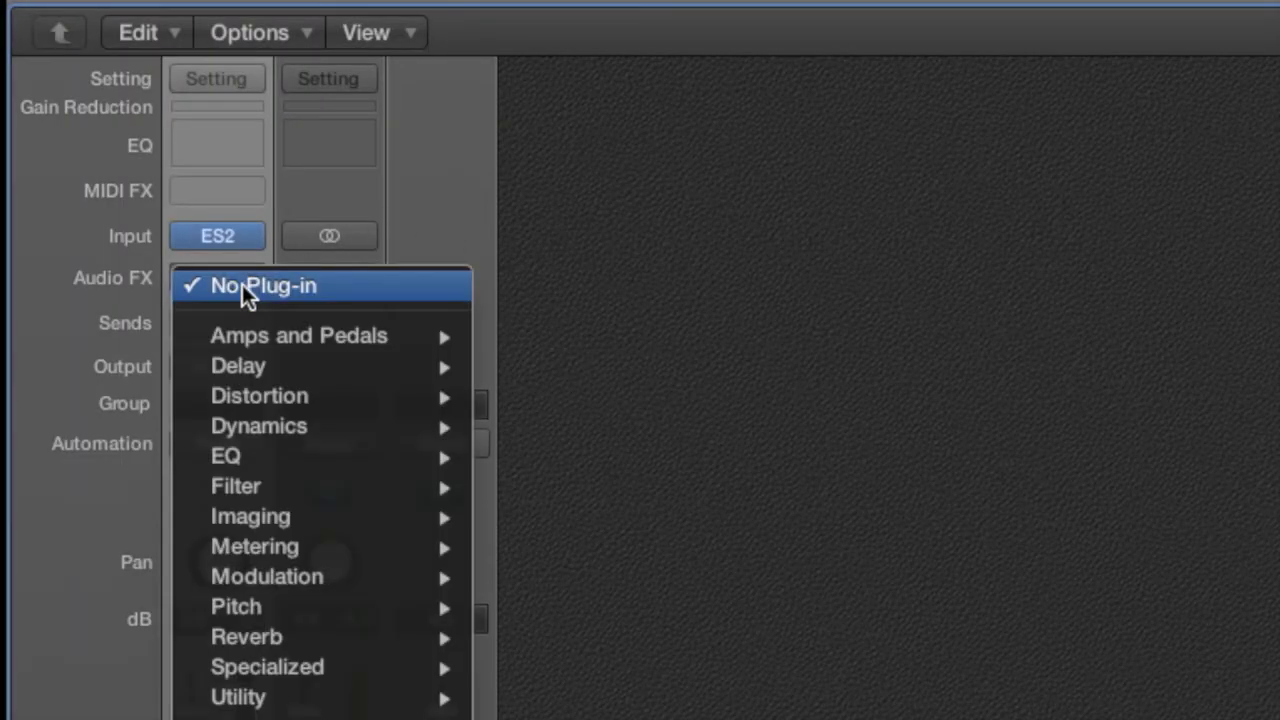
mouse_move(309, 433)
mouse_move(557, 466)
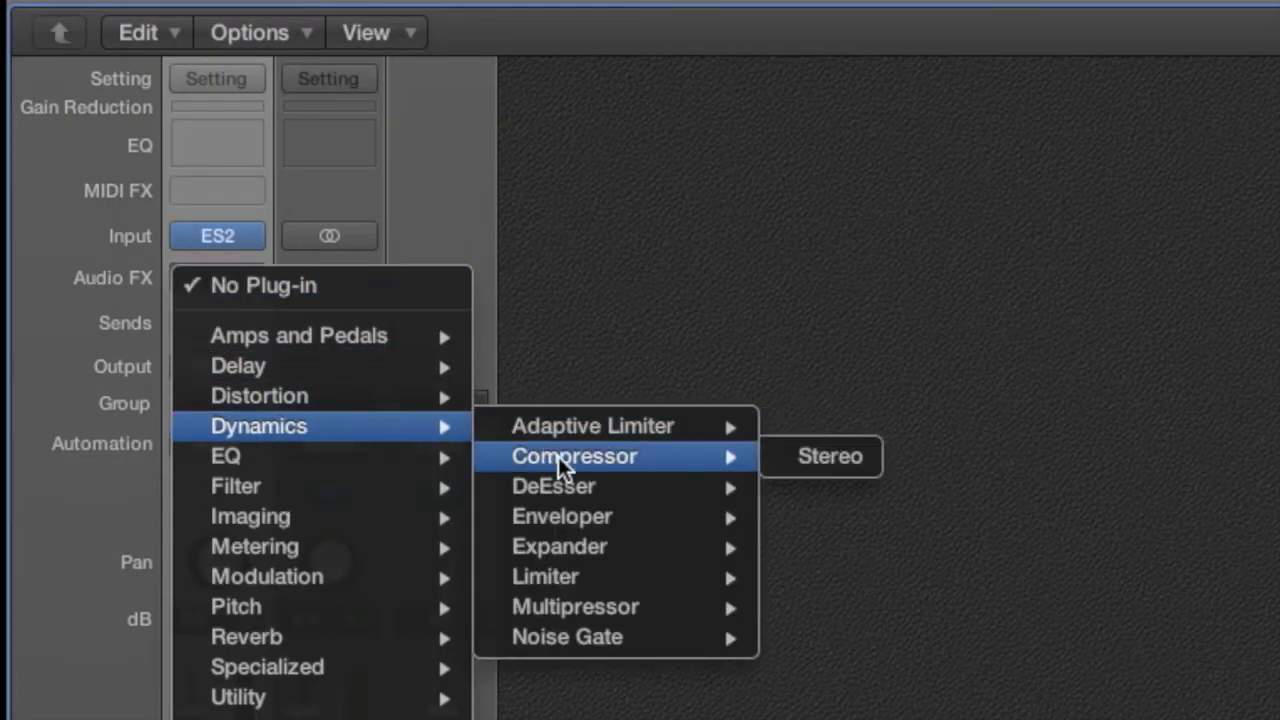
click(809, 468)
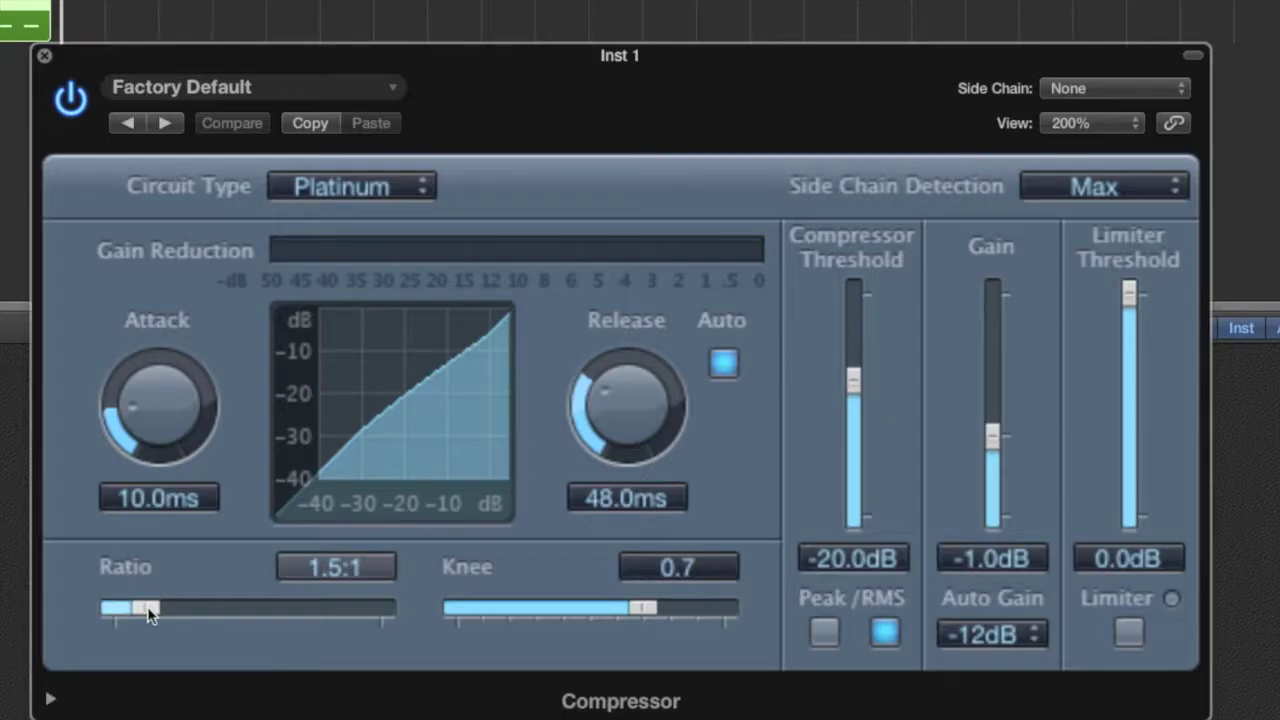
- Set ratio 1.0:1, Auto Release off, Peak detection, Auto Gain off, and a near-hard knee
drag(147, 608, 51, 606)
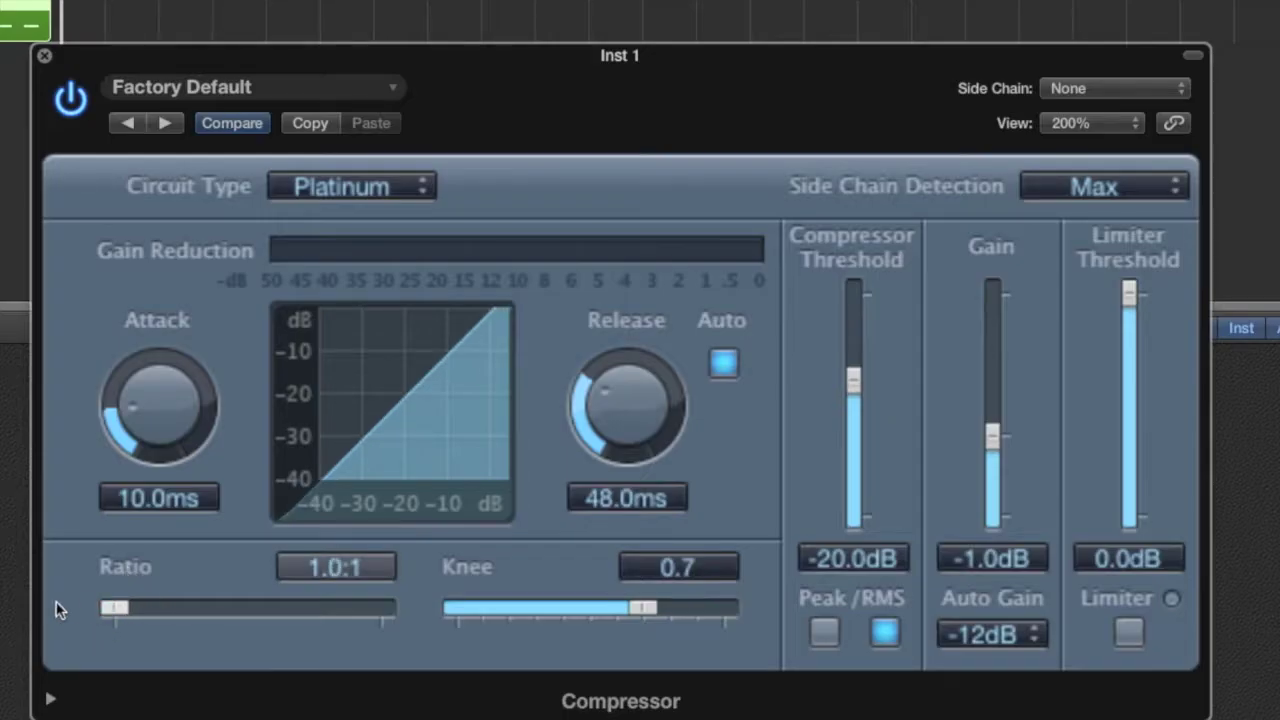
click(723, 364)
click(826, 631)
click(1003, 634)
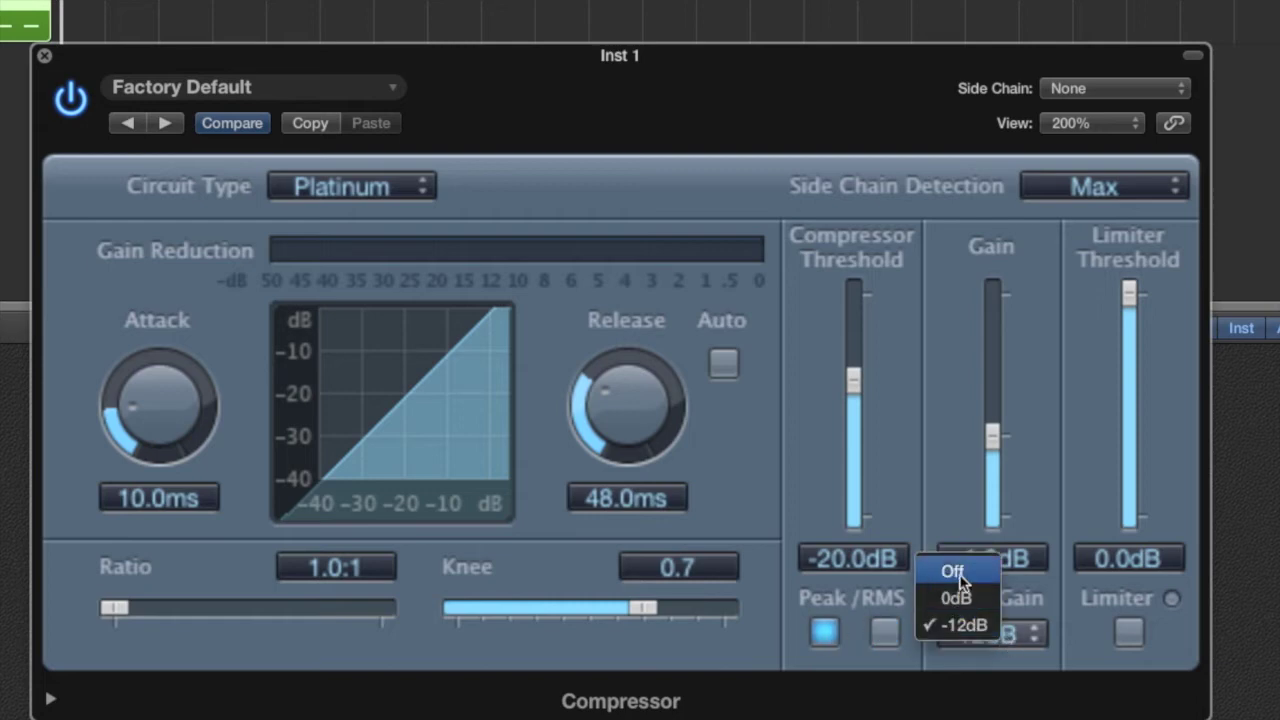
click(952, 573)
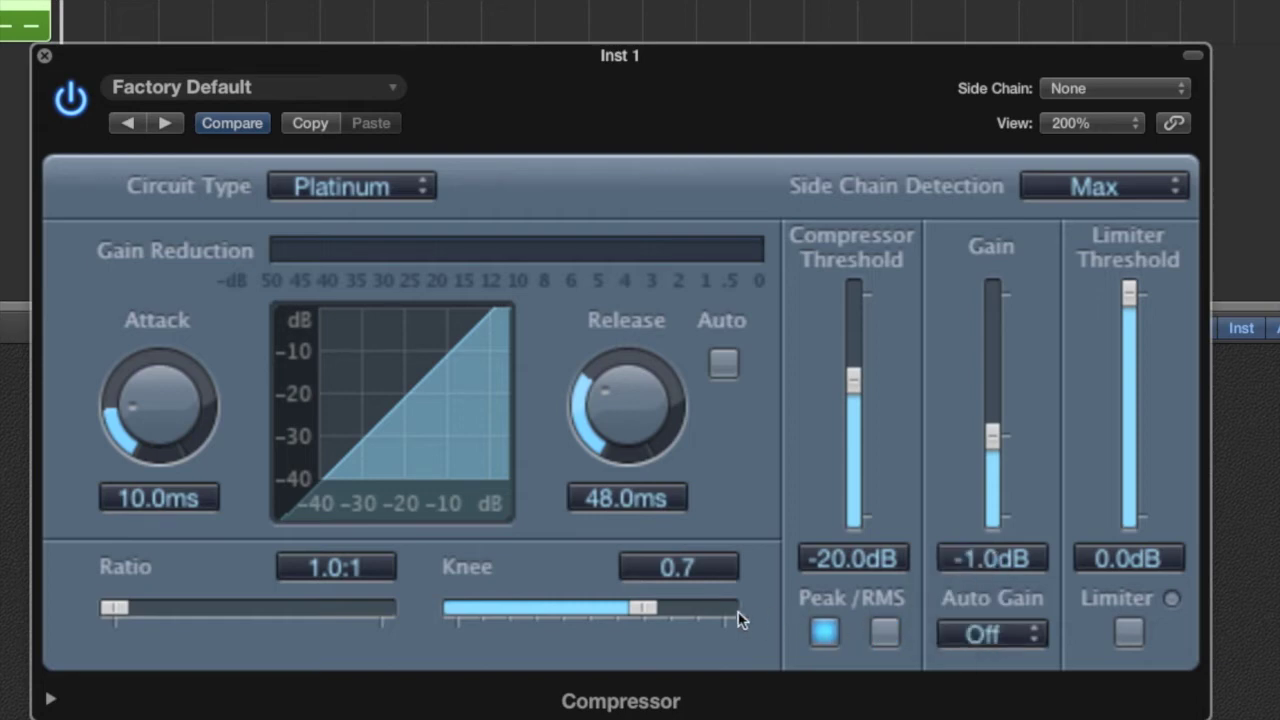
drag(640, 610, 455, 612)
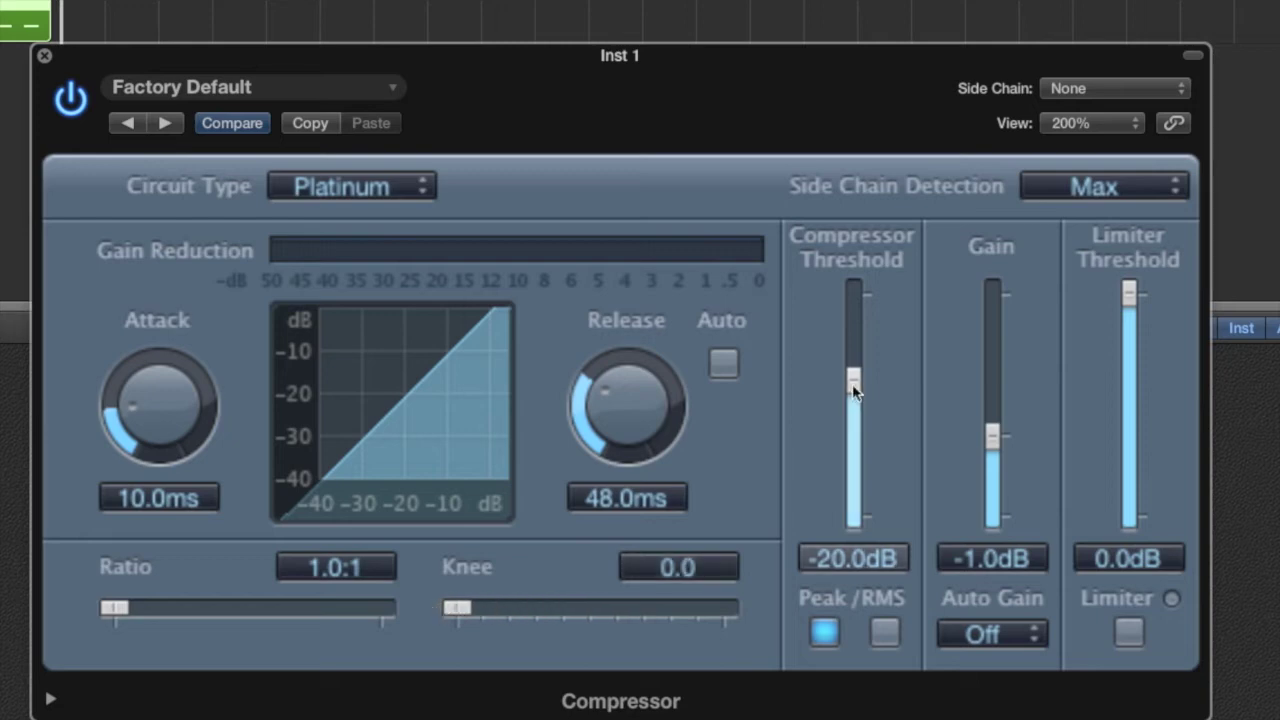
mouse_move(853, 378)
mouse_down()
mouse_move(853, 505)
mouse_move(863, 286)
mouse_move(854, 575)
mouse_move(863, 263)
mouse_move(858, 372)
mouse_up()
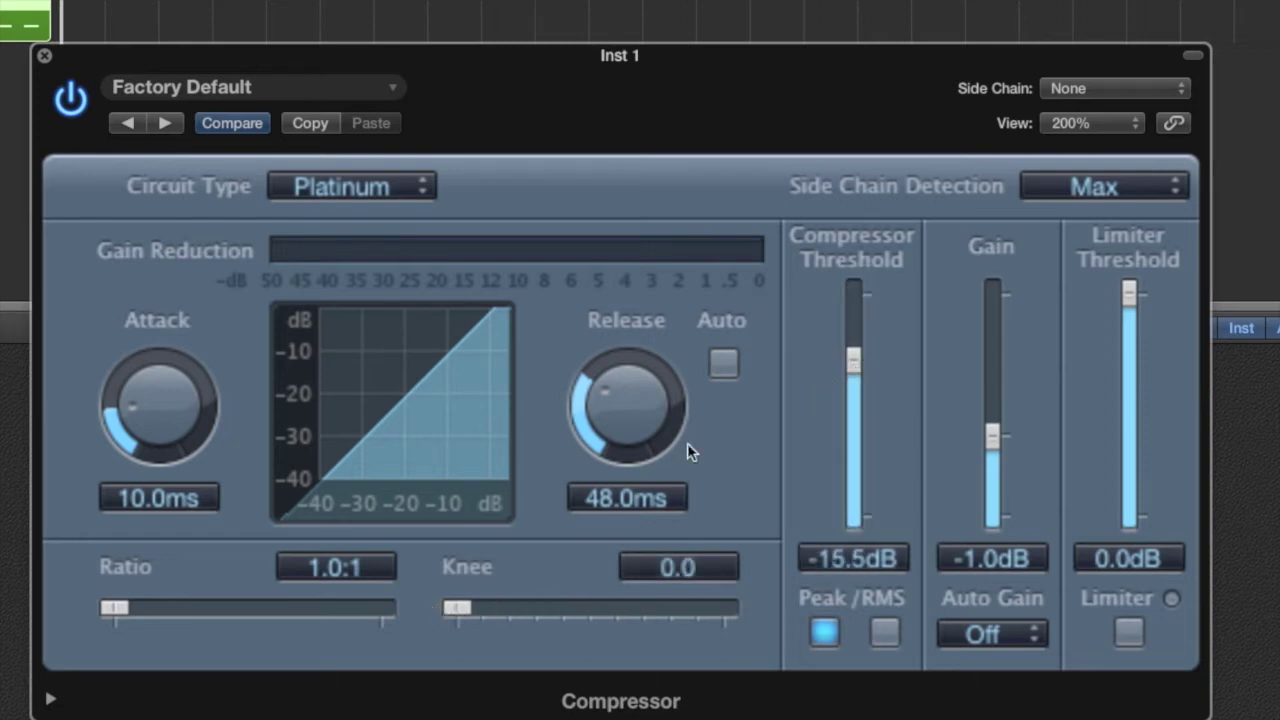
- Audition ratio and knee settings, ending at 30.0:1 ratio with a -24.5 dB threshold
click(260, 612)
drag(113, 612, 240, 612)
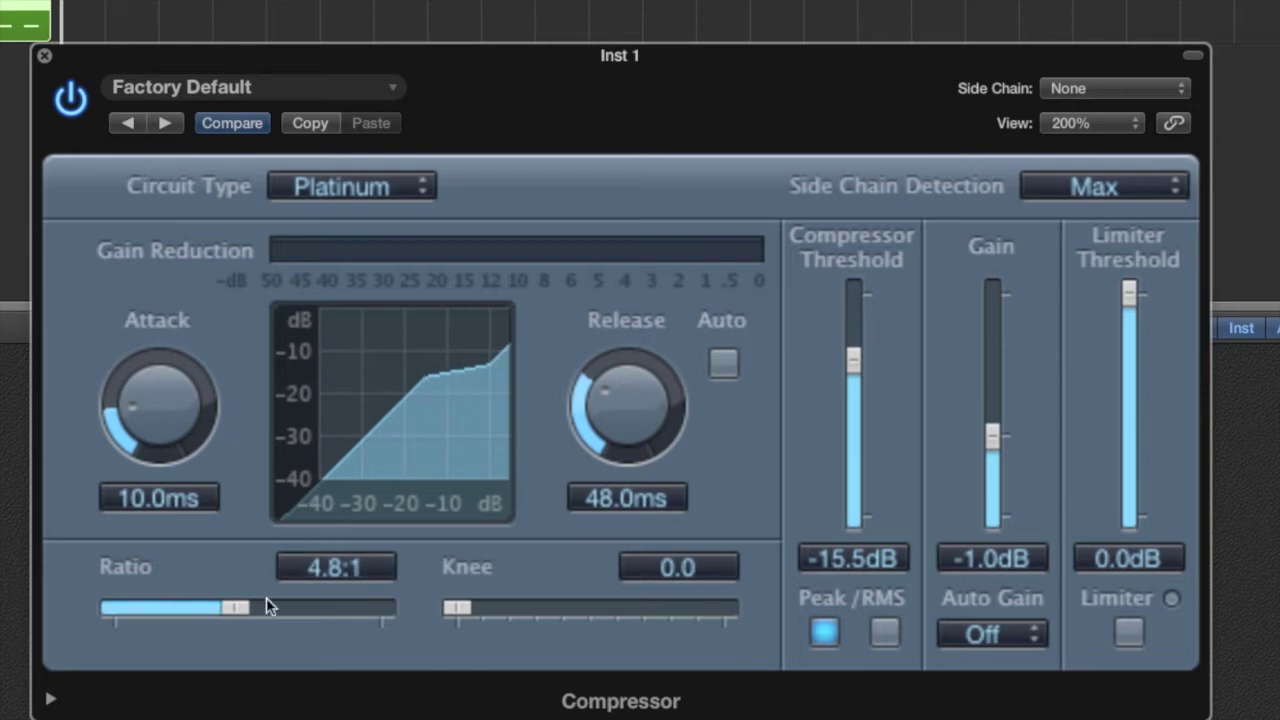
mouse_move(238, 604)
mouse_down()
mouse_move(157, 607)
mouse_move(292, 614)
mouse_move(260, 615)
mouse_up()
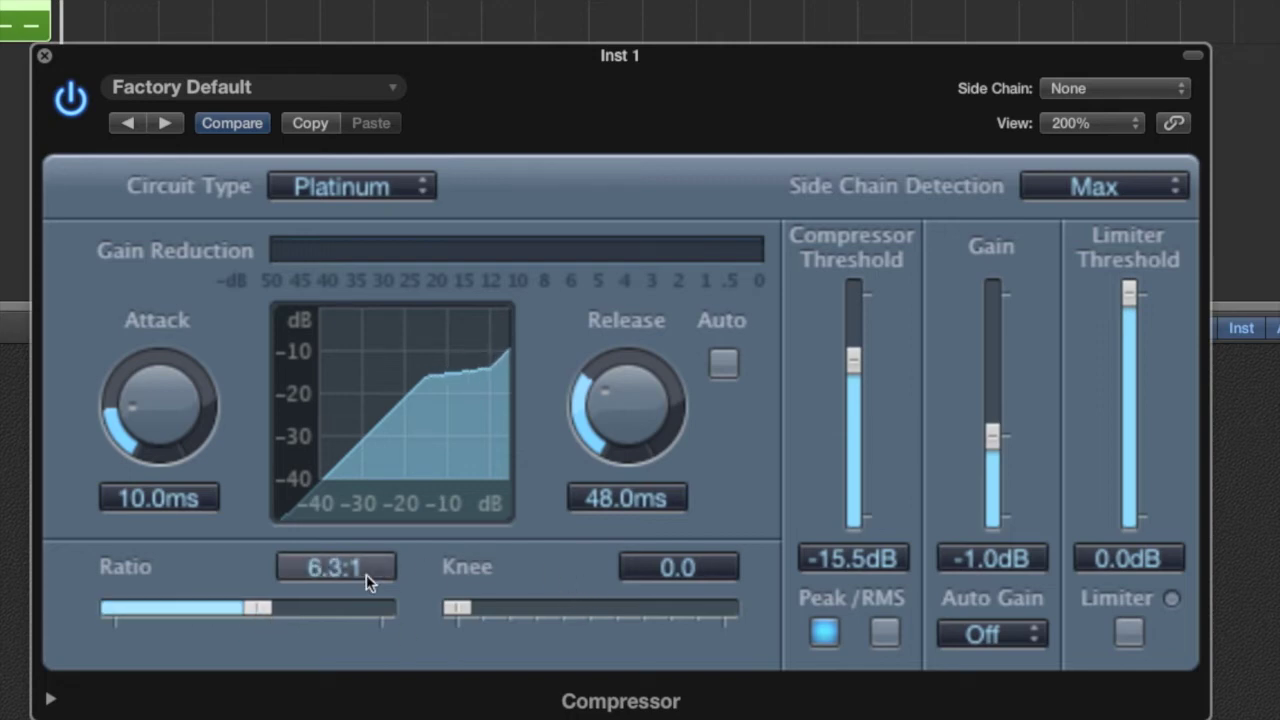
drag(276, 612, 643, 610)
drag(386, 608, 216, 612)
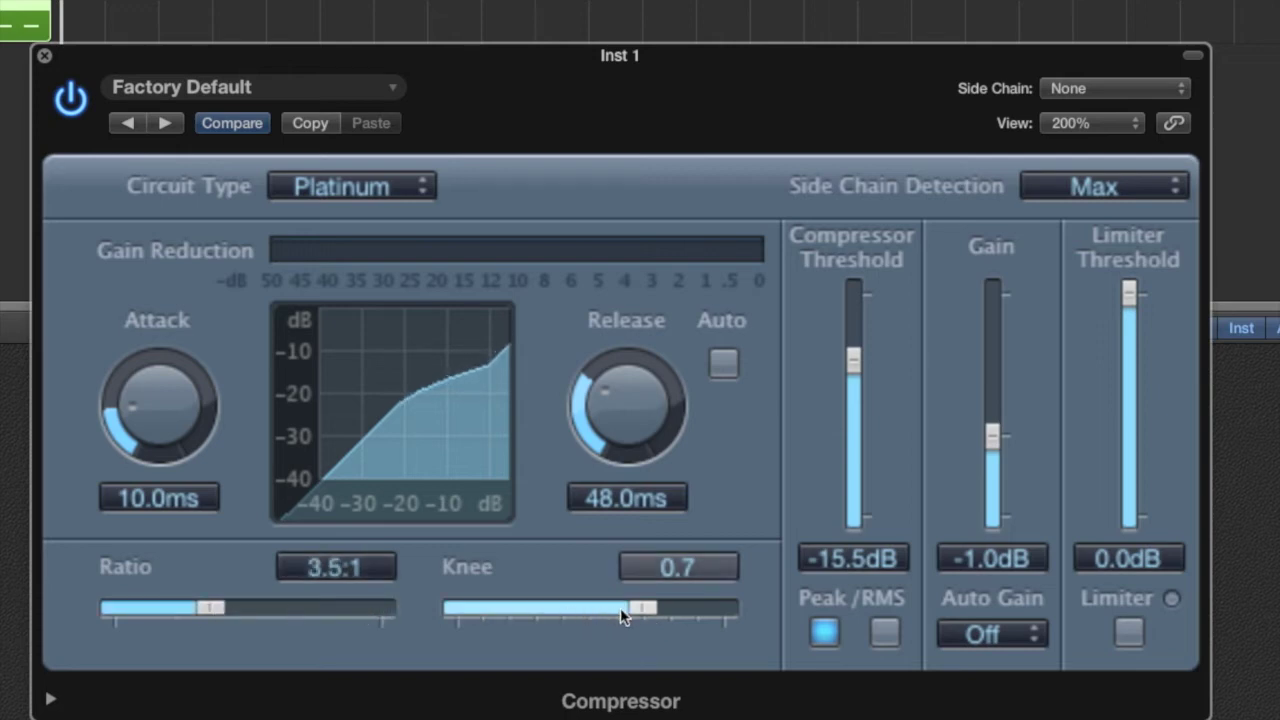
drag(617, 616, 455, 611)
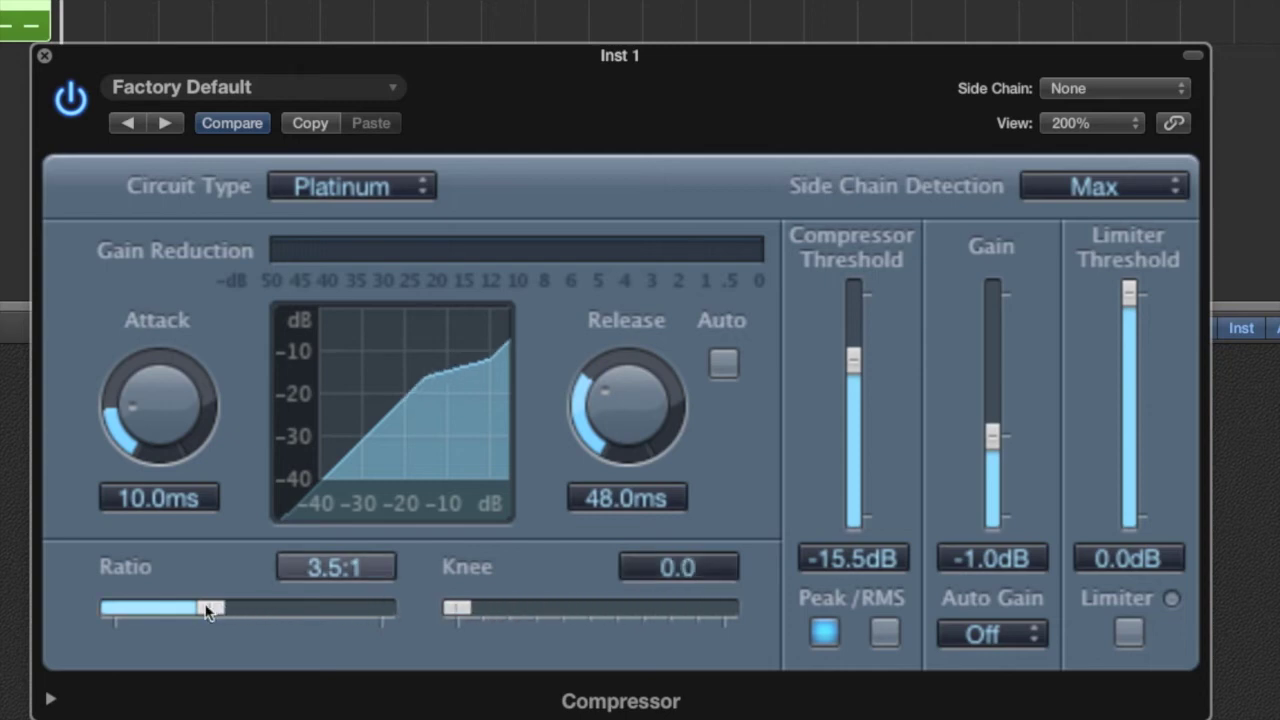
drag(208, 612, 420, 611)
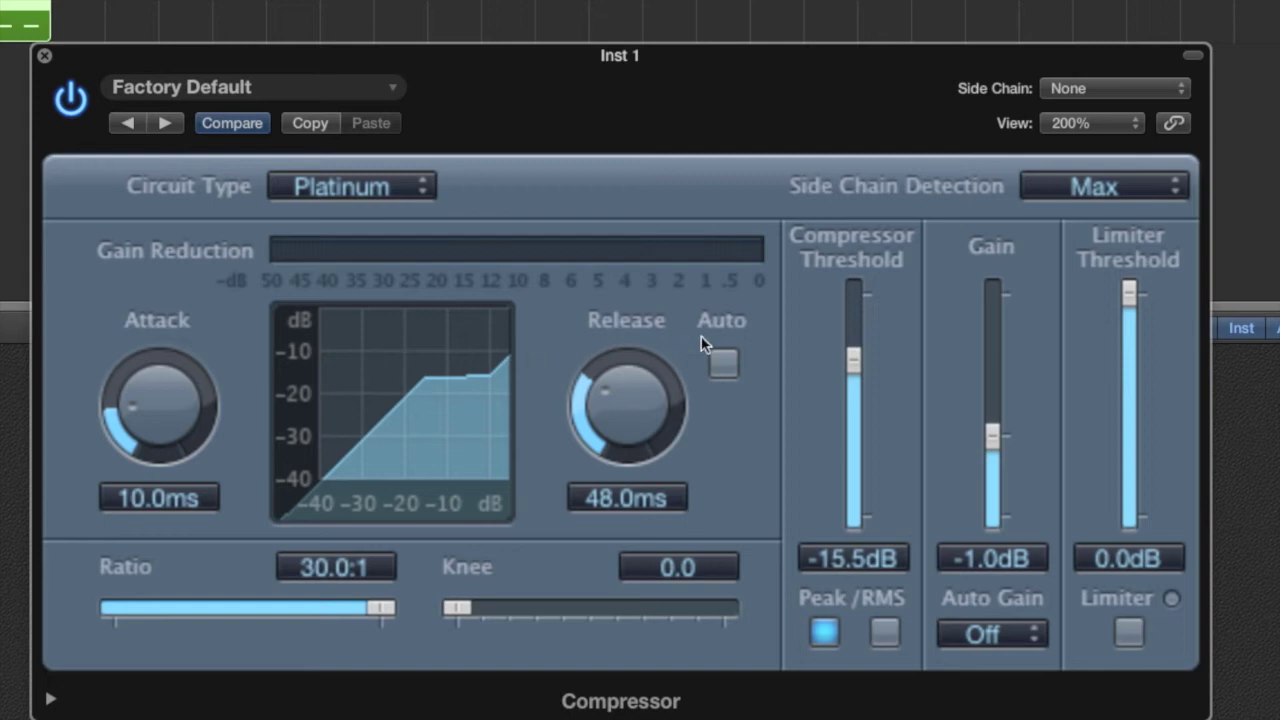
drag(855, 362, 868, 427)
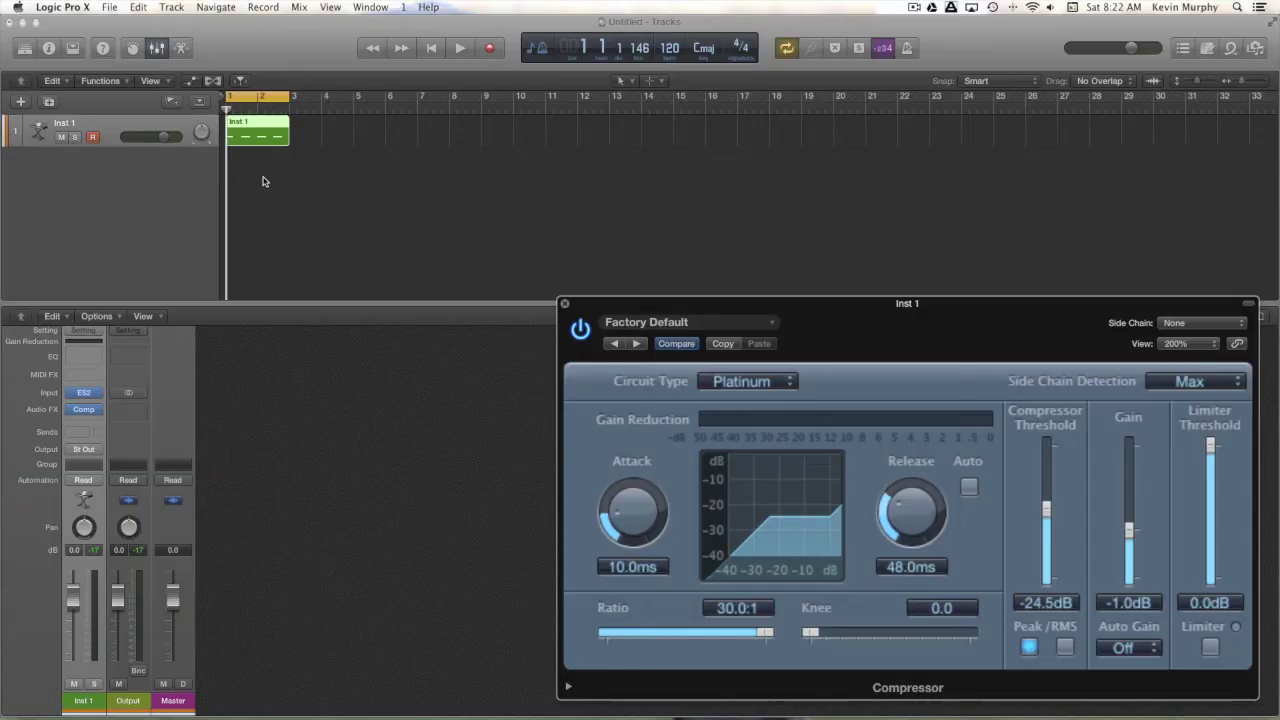
- Create a new audio track, Audio 1, taking input from Bus 1
click(170, 175)
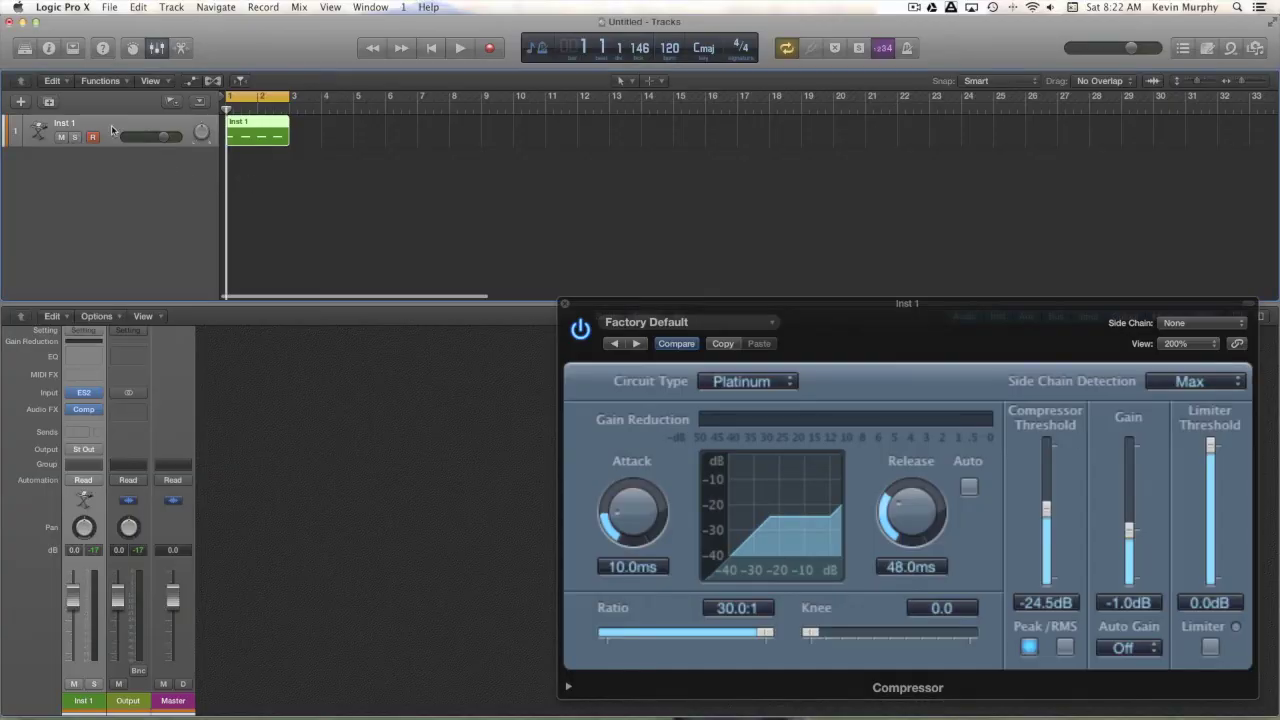
click(21, 102)
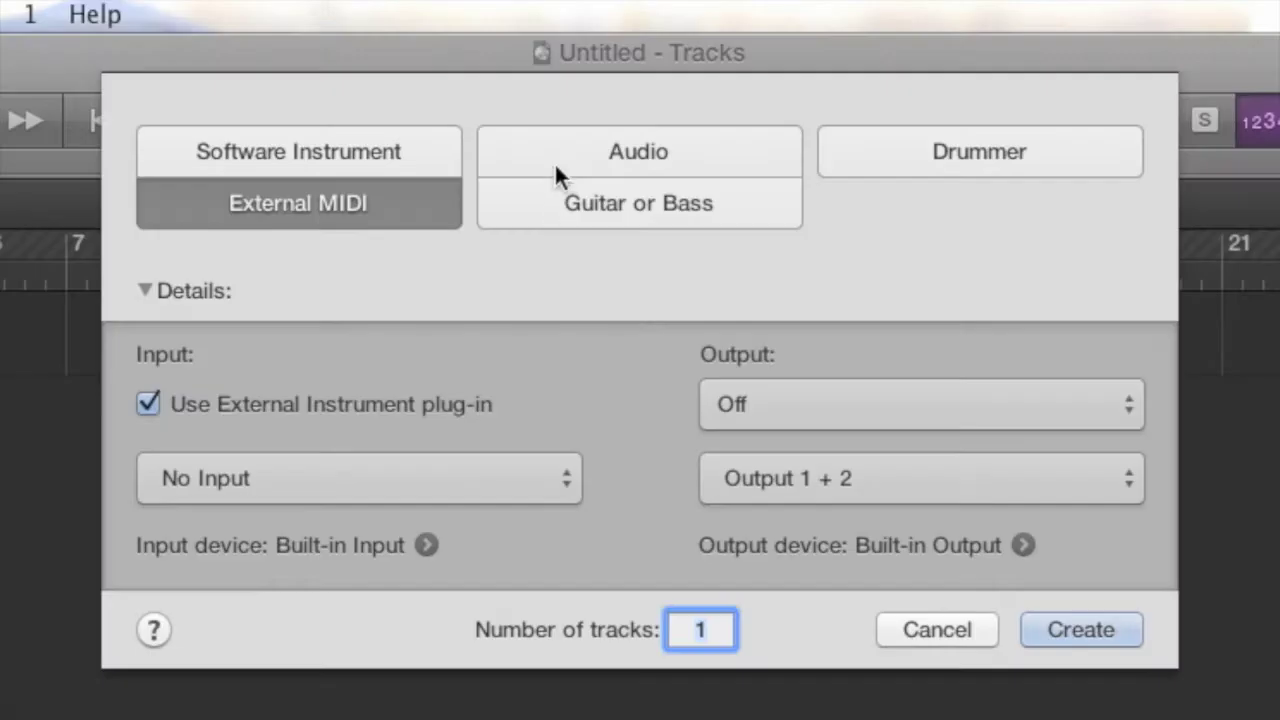
click(609, 60)
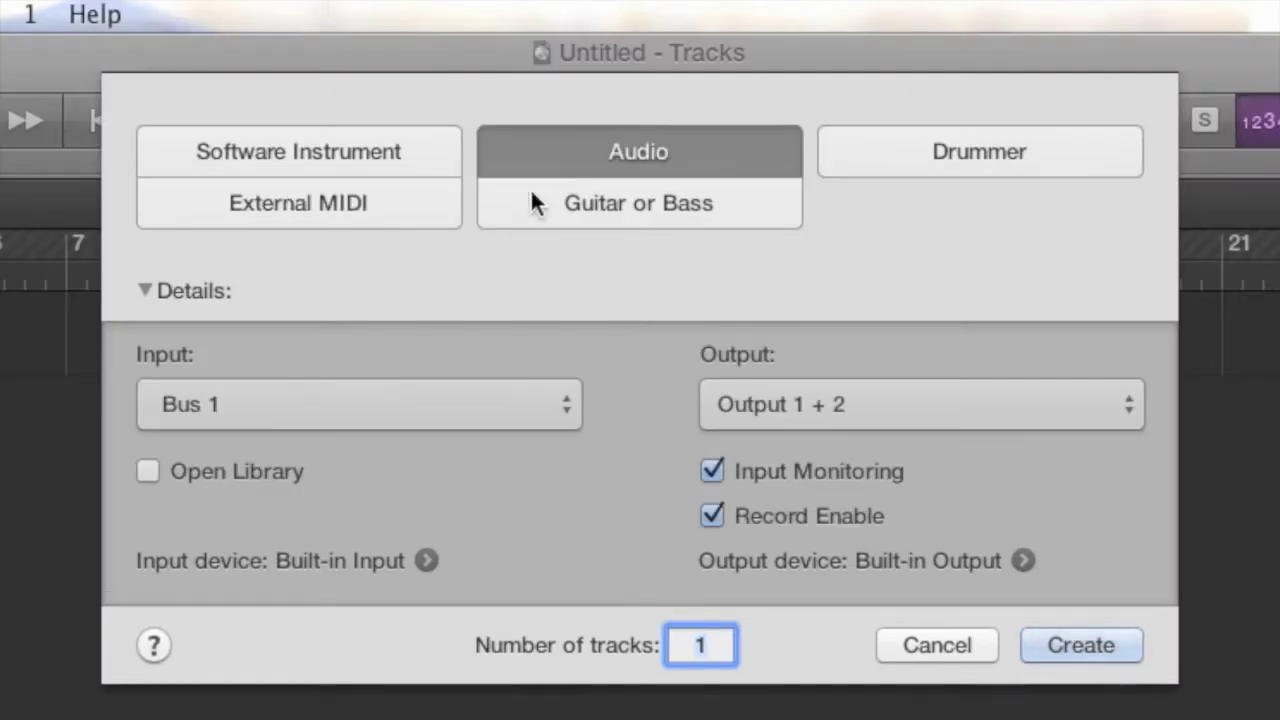
click(1060, 646)
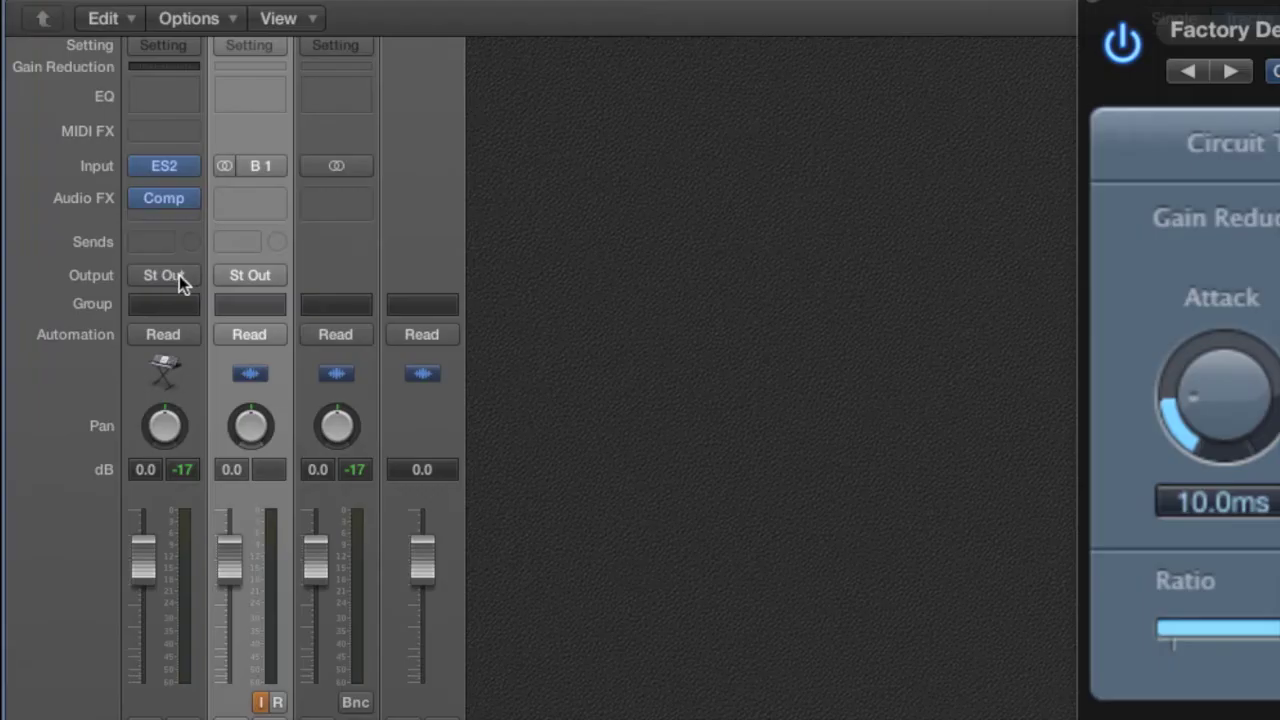
- Route Inst 1's output to Bus 1
click(180, 279)
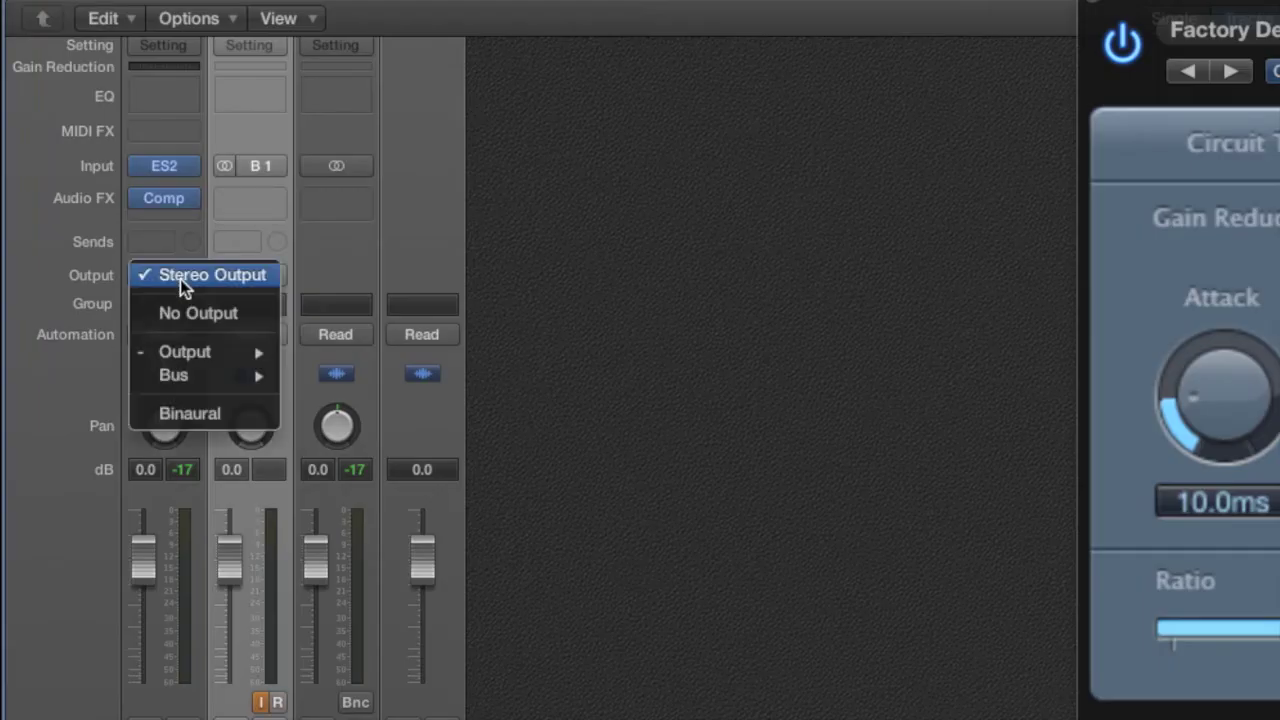
mouse_move(278, 385)
click(320, 376)
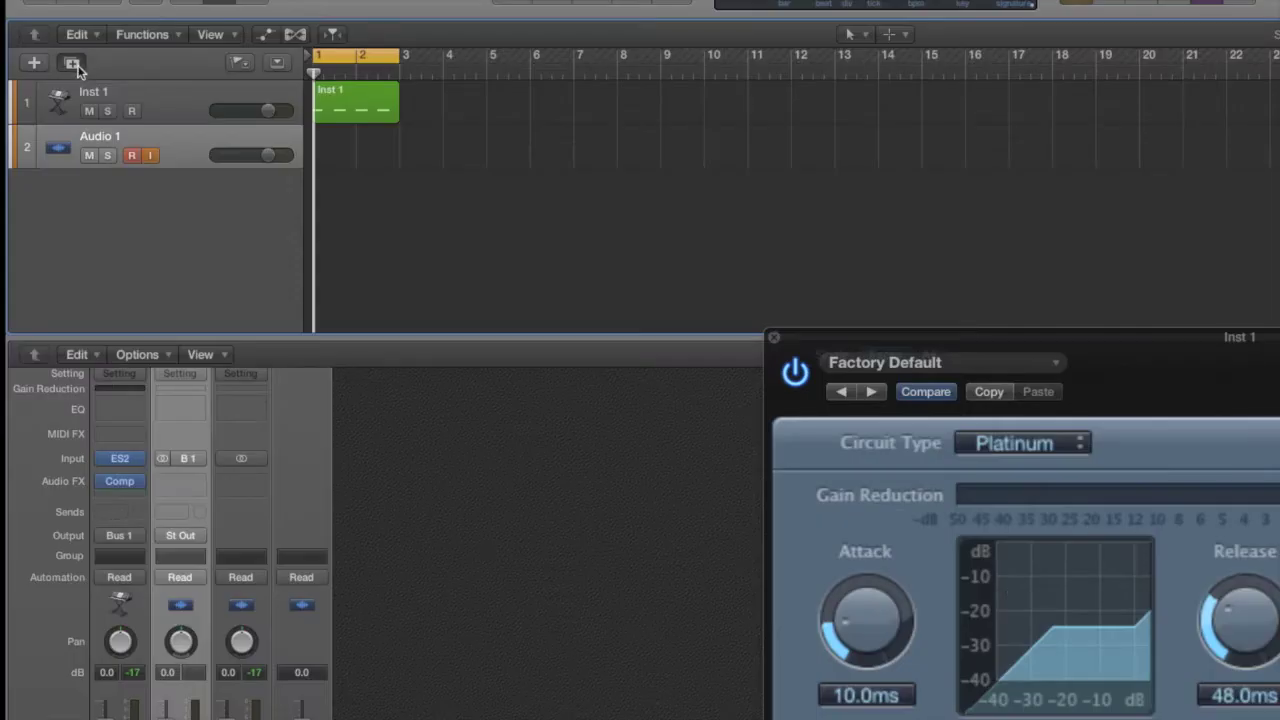
- Add three matching audio tracks, Audio 2, Audio 3 and Audio 4
click(74, 64)
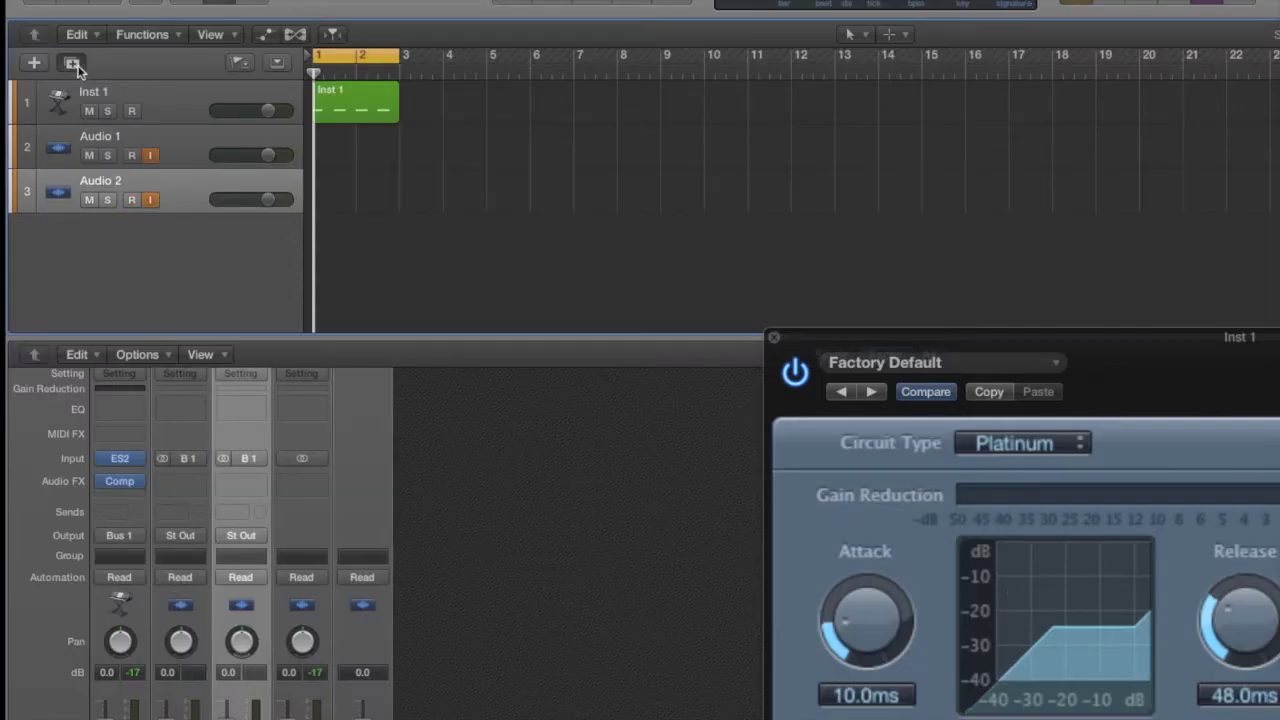
click(74, 64)
click(74, 64)
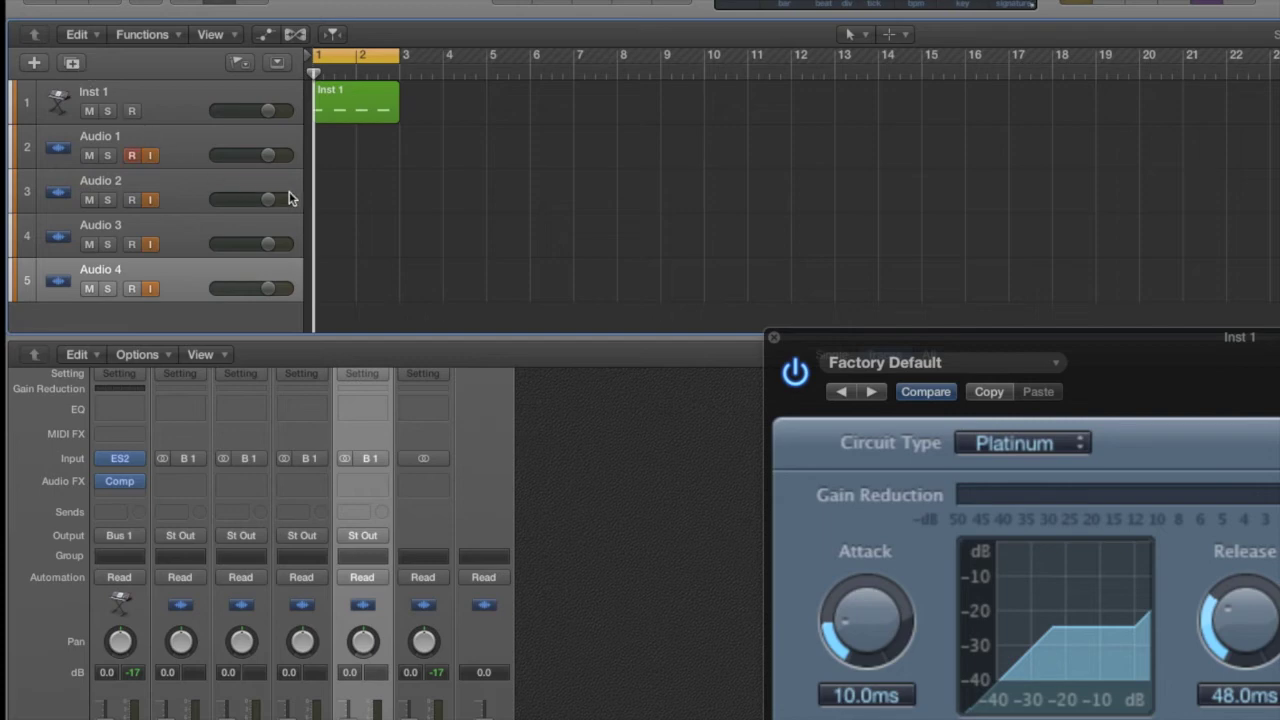
- Bypass the Compressor, record the uncompressed take onto Audio 1, then disarm it and select Audio 2
click(104, 481)
click(130, 157)
key(space)
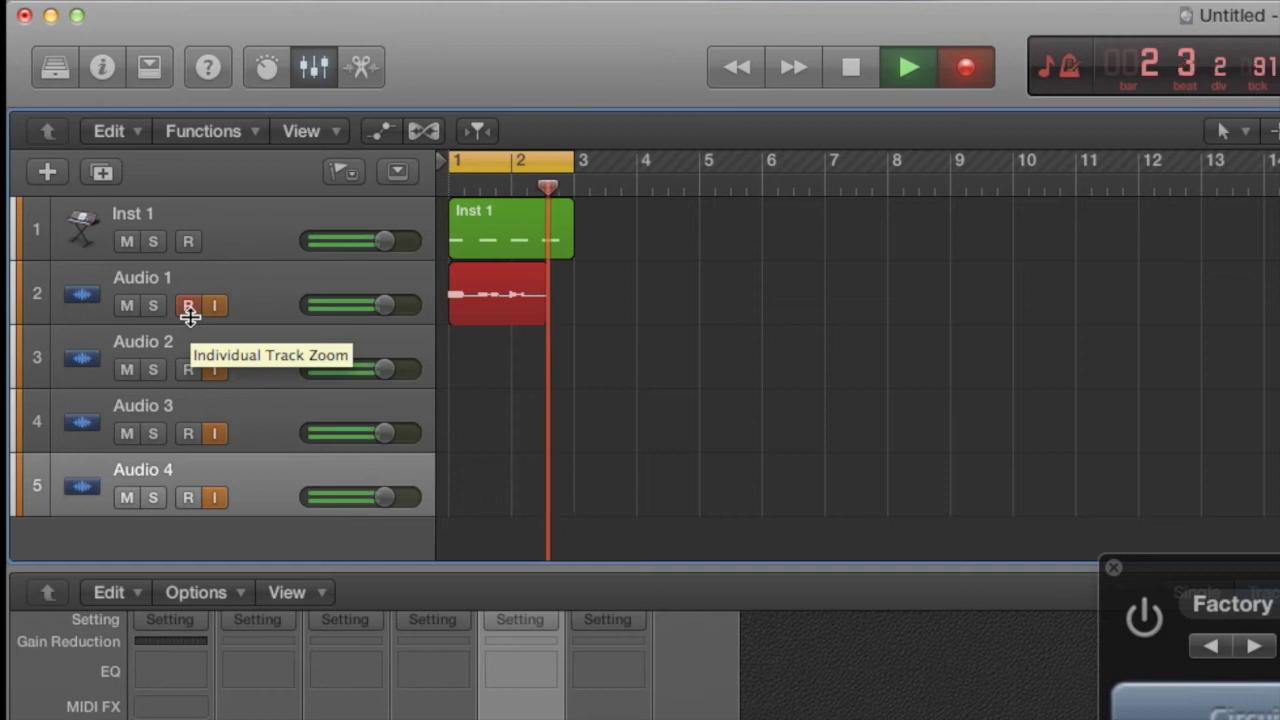
key(space)
click(188, 305)
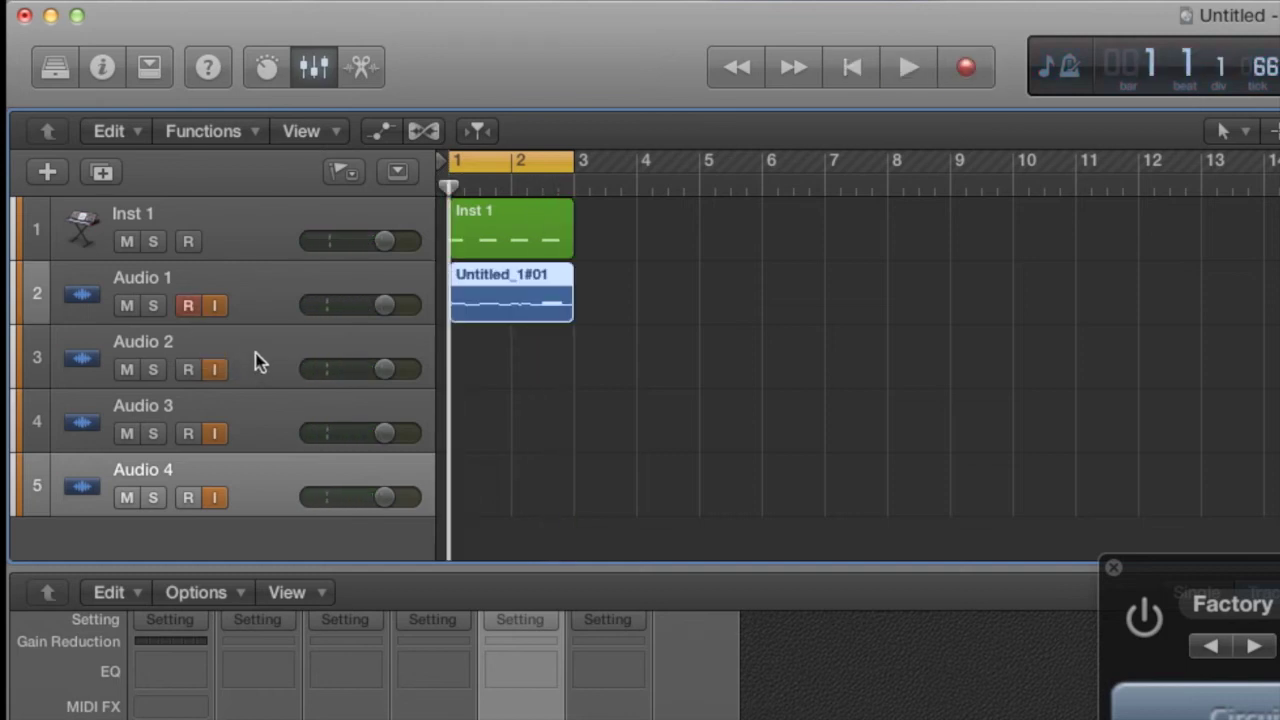
click(256, 360)
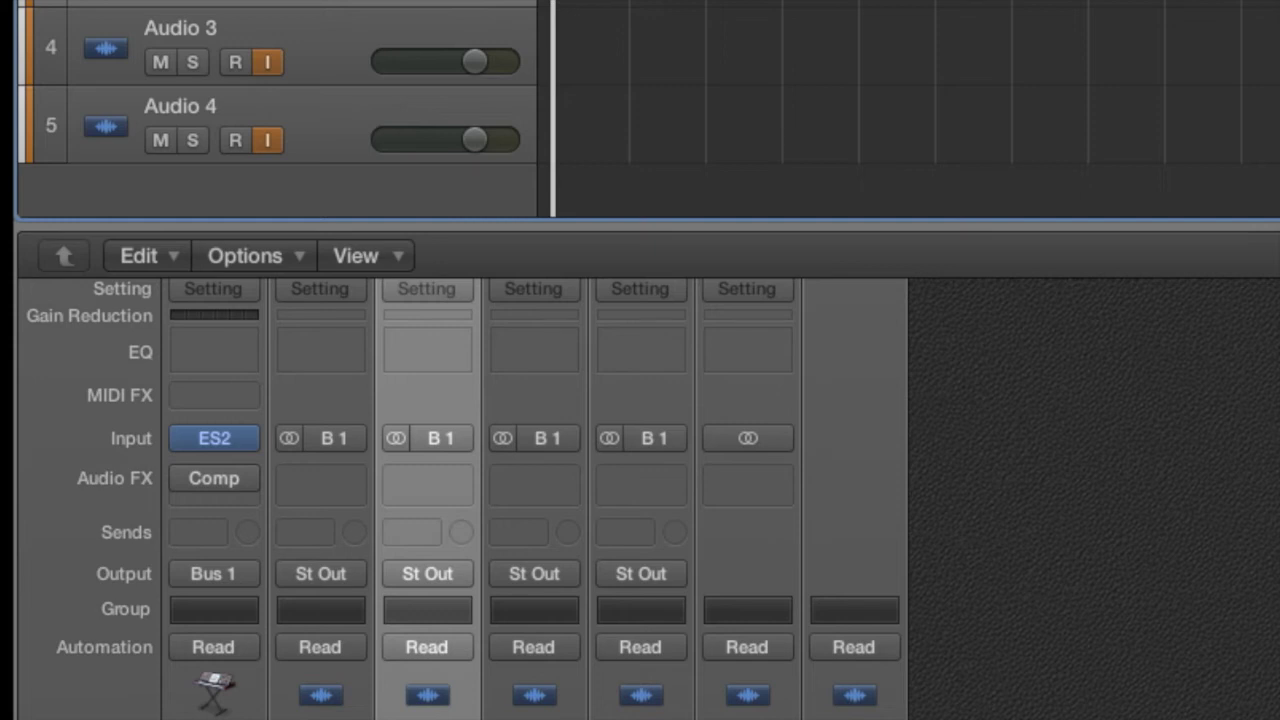
- Re-enable the Compressor with threshold -20 dB, attack 0 ms, release 5 ms and gain 0 dB
click(180, 478)
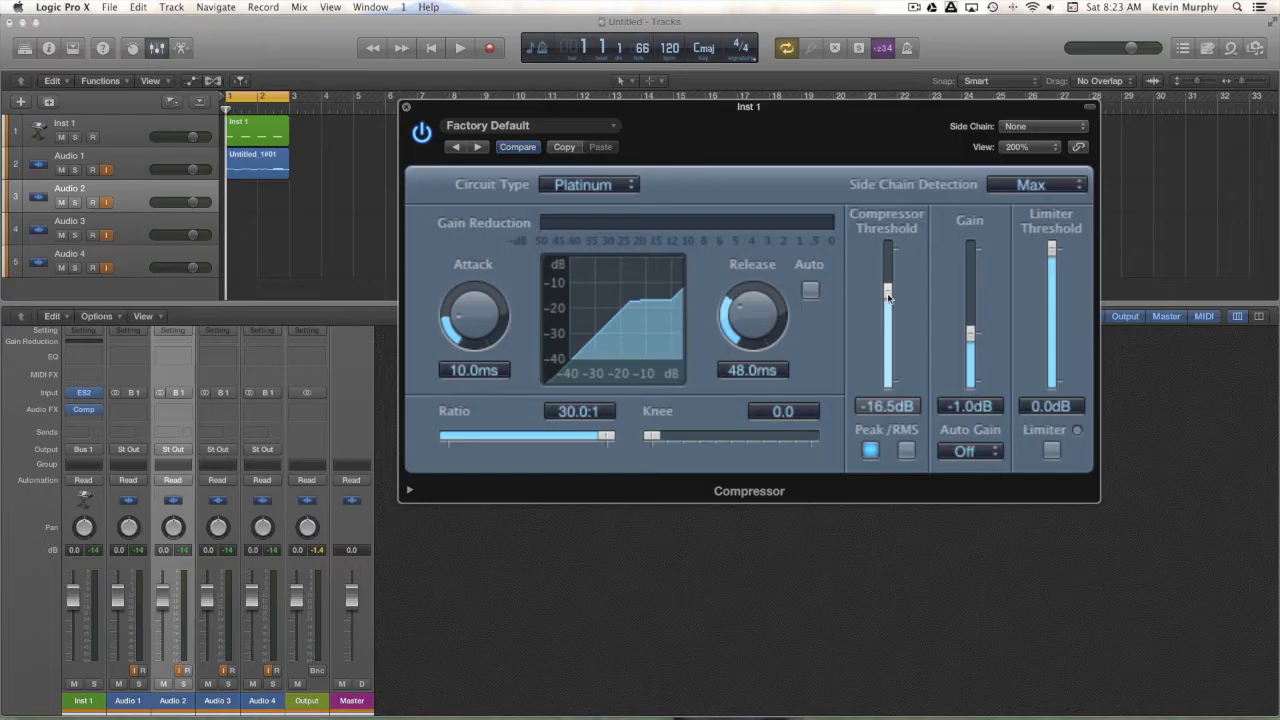
drag(887, 286, 888, 307)
key(space)
key(space)
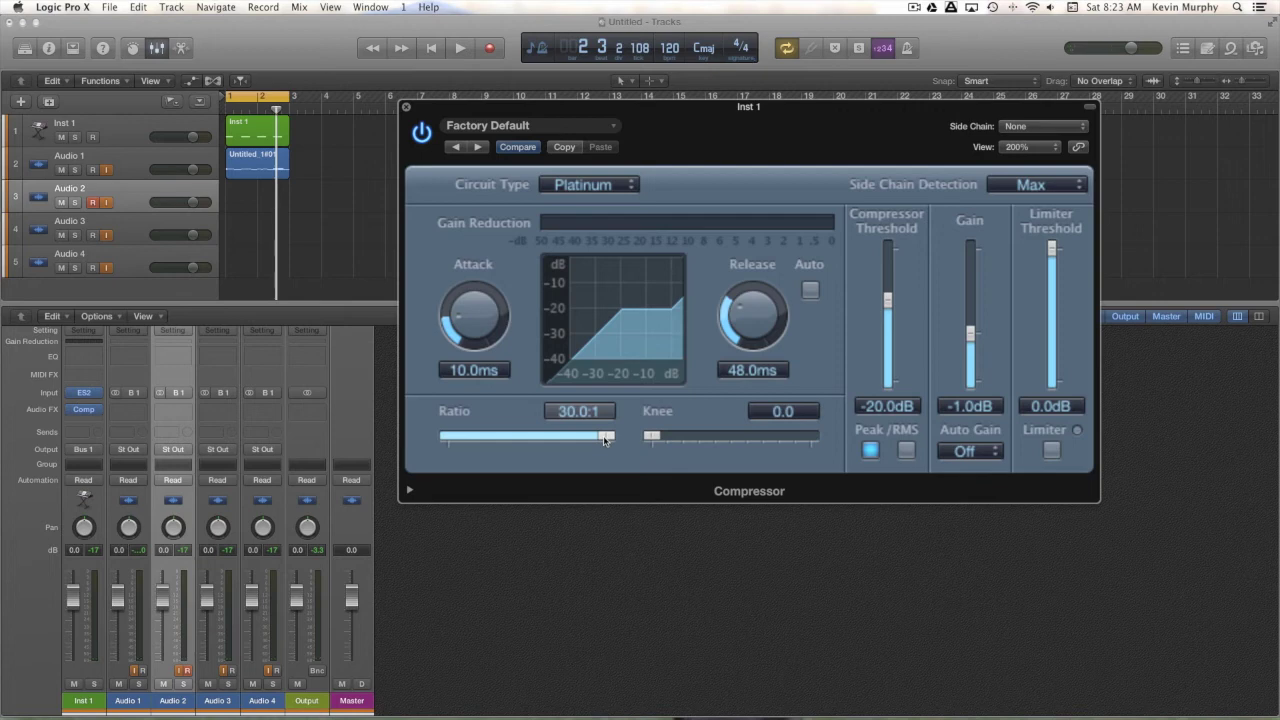
drag(474, 316, 538, 388)
drag(745, 325, 791, 395)
drag(970, 340, 970, 333)
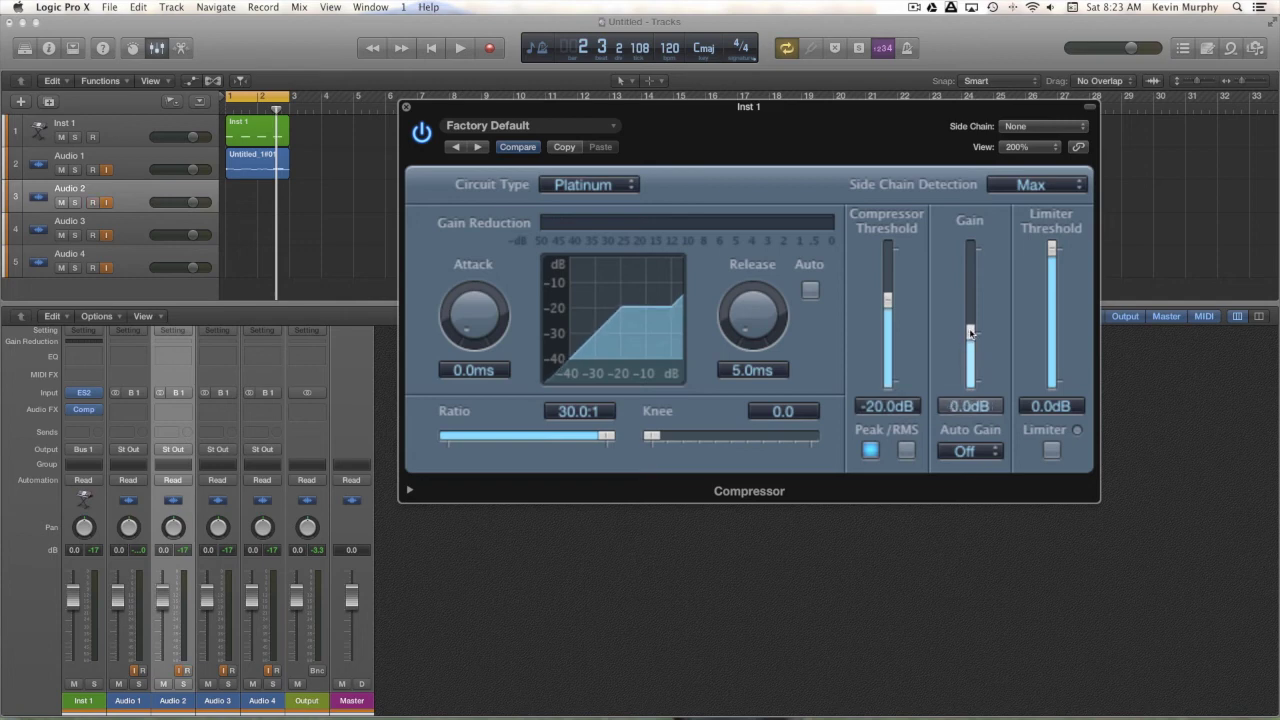
- Record the fast-compressed take onto Audio 2, then raise the attack back to 10 ms
key(r)
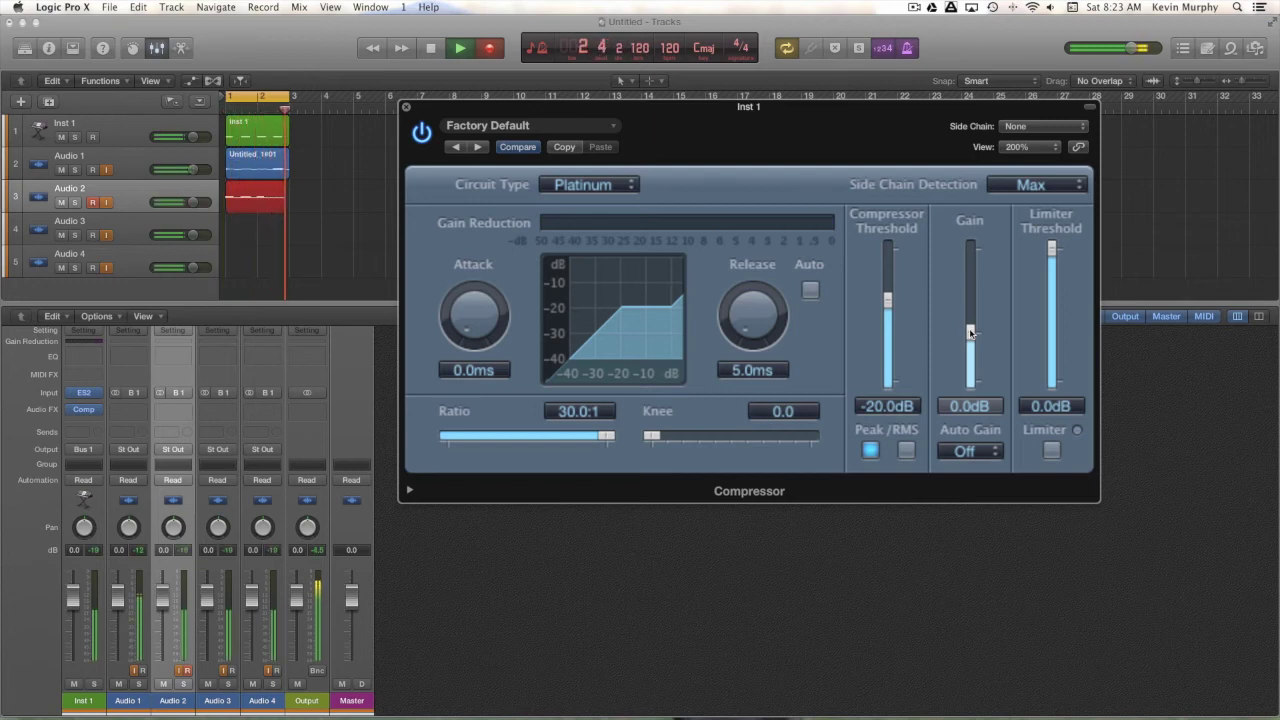
key(space)
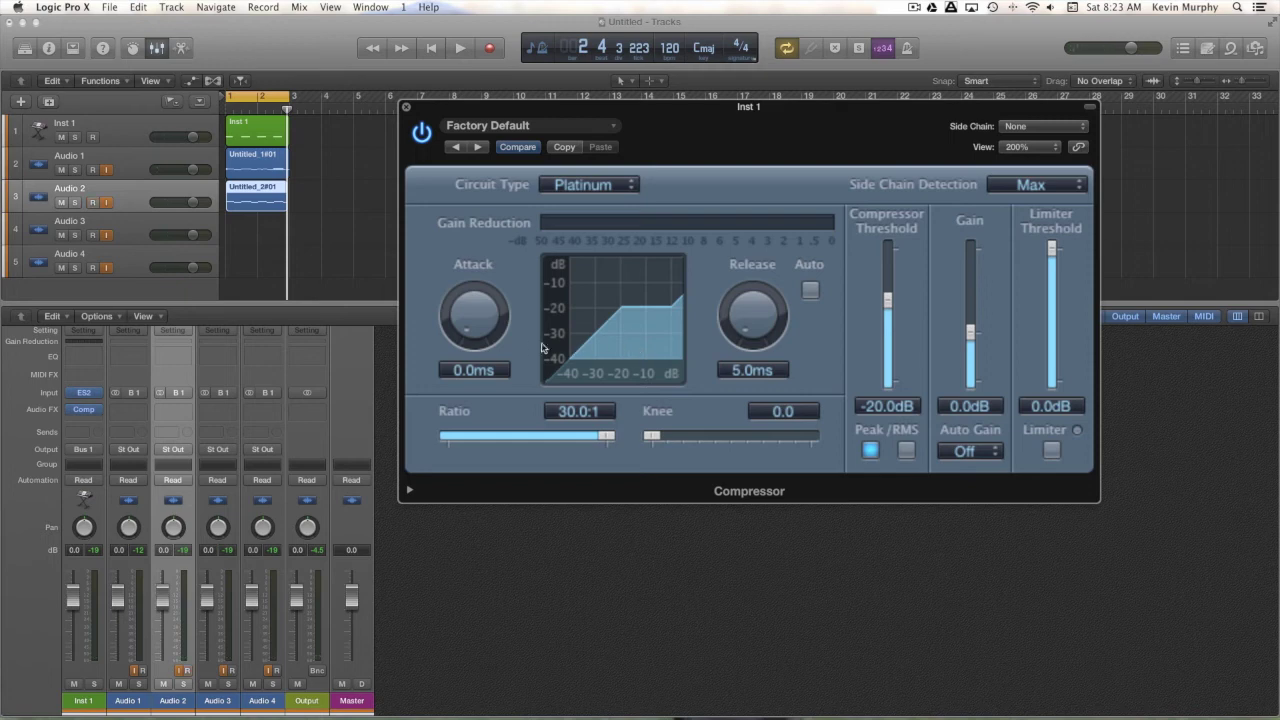
drag(476, 332, 470, 286)
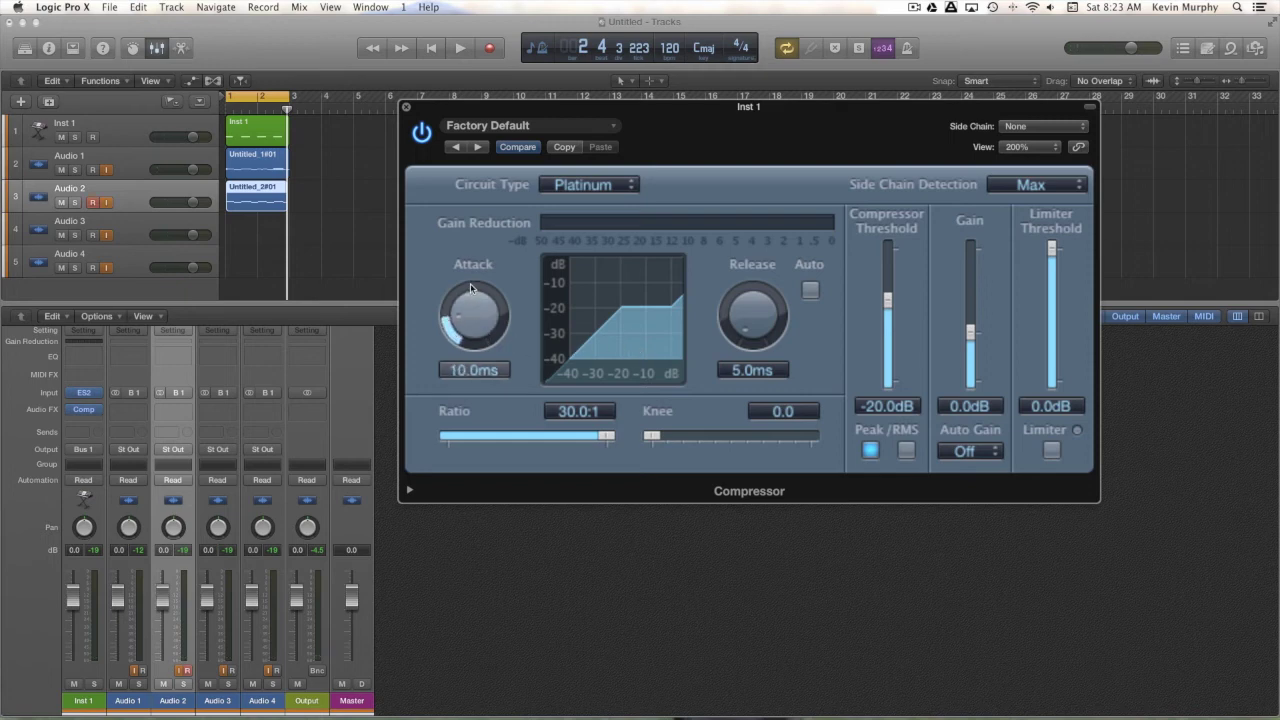
- Record a take onto Audio 3 with the 10 ms attack setting
click(83, 236)
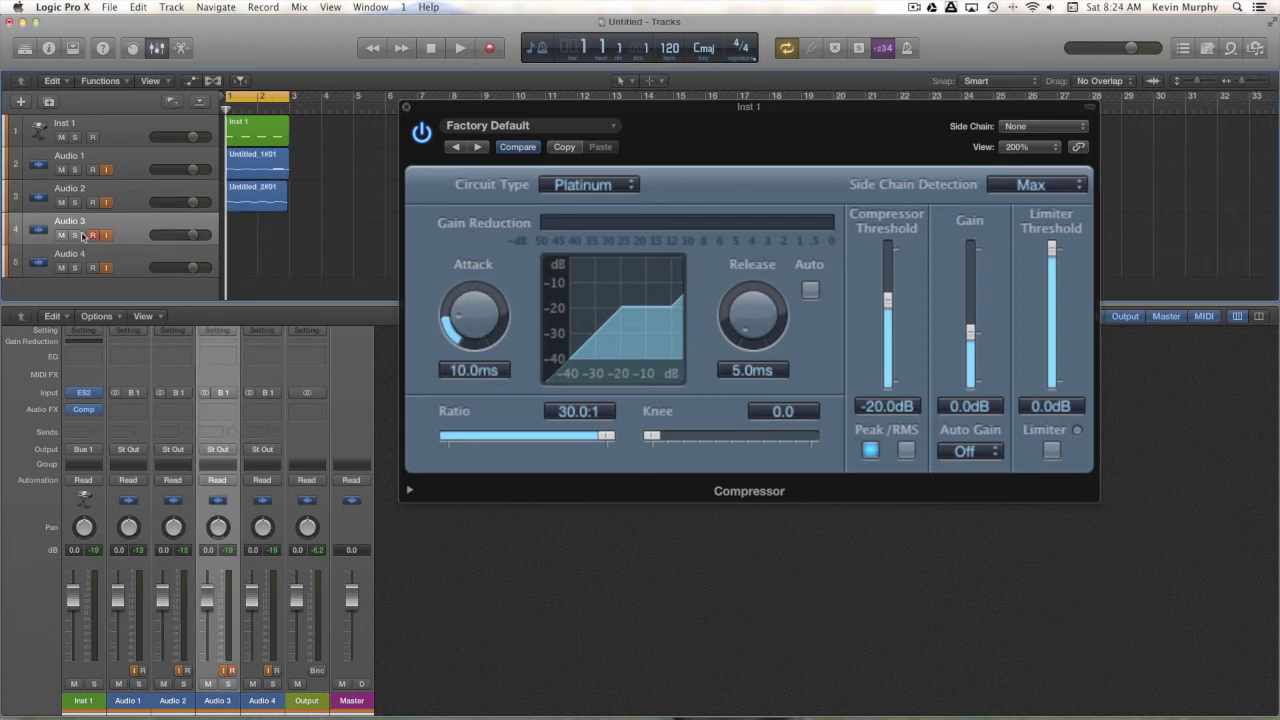
key(r)
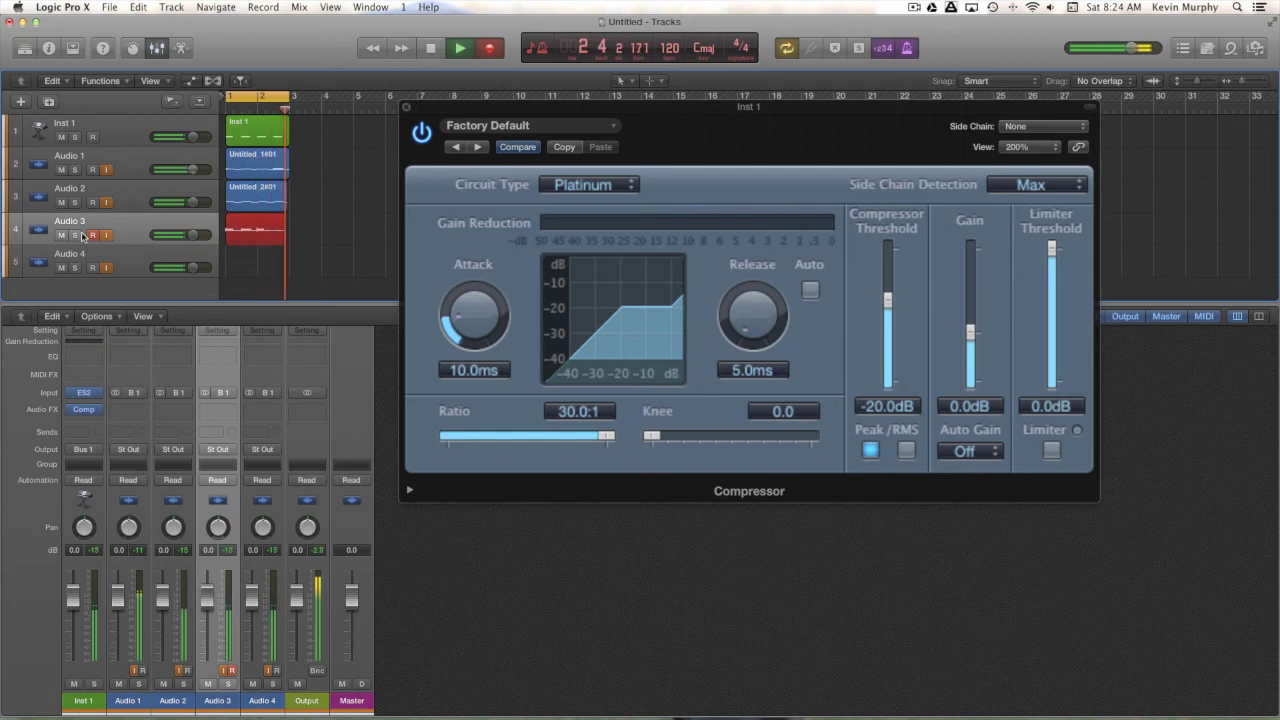
key(space)
- Lower the Compressor threshold to -30 dB and record a take onto Audio 4
drag(887, 300, 890, 327)
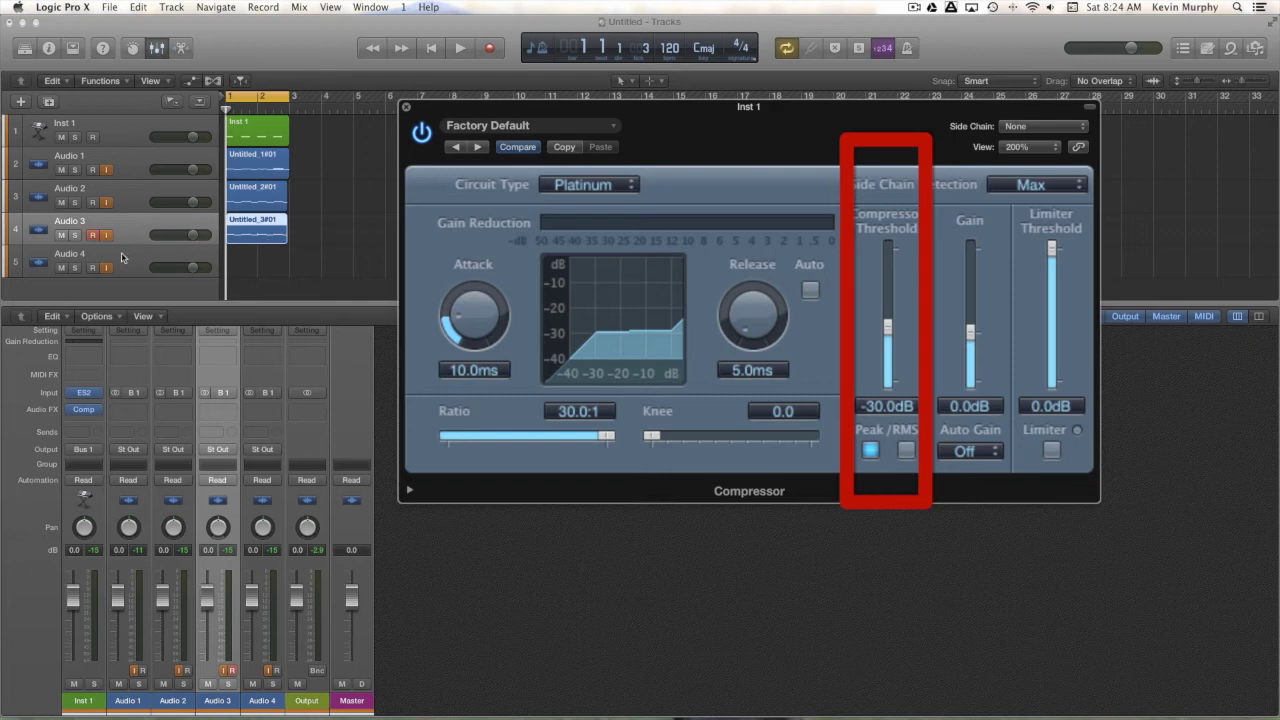
click(91, 259)
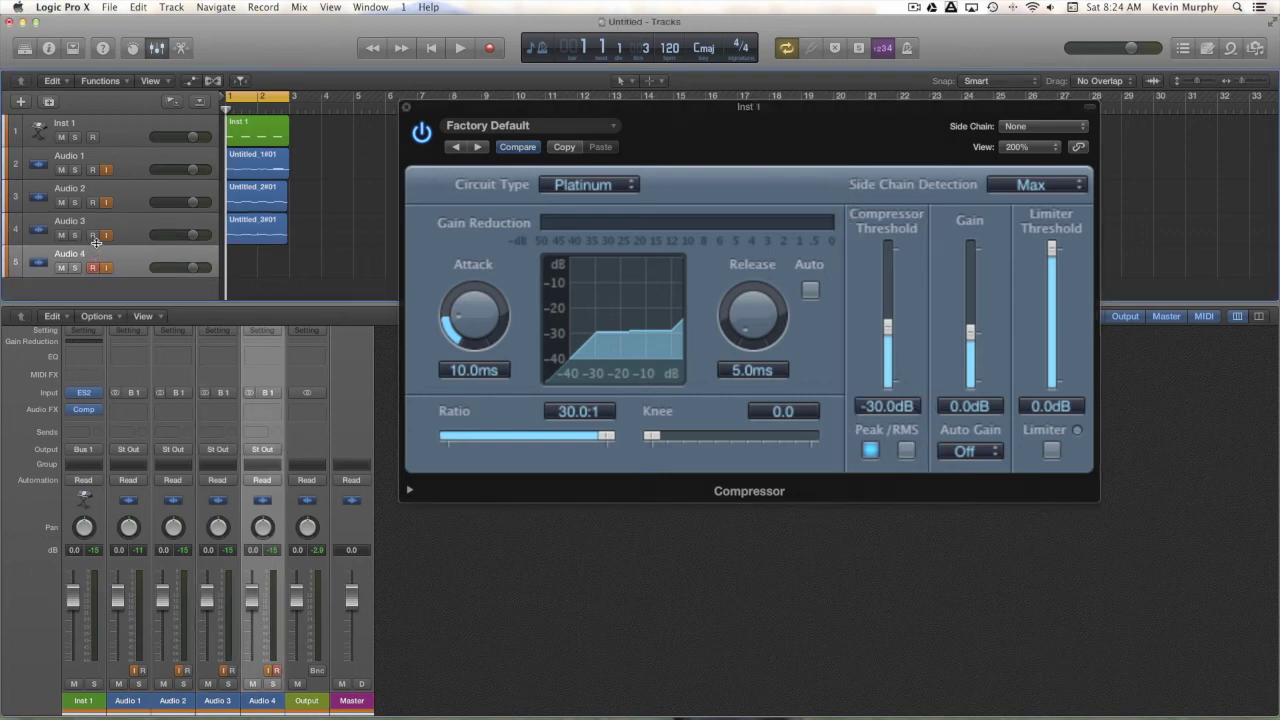
key(space)
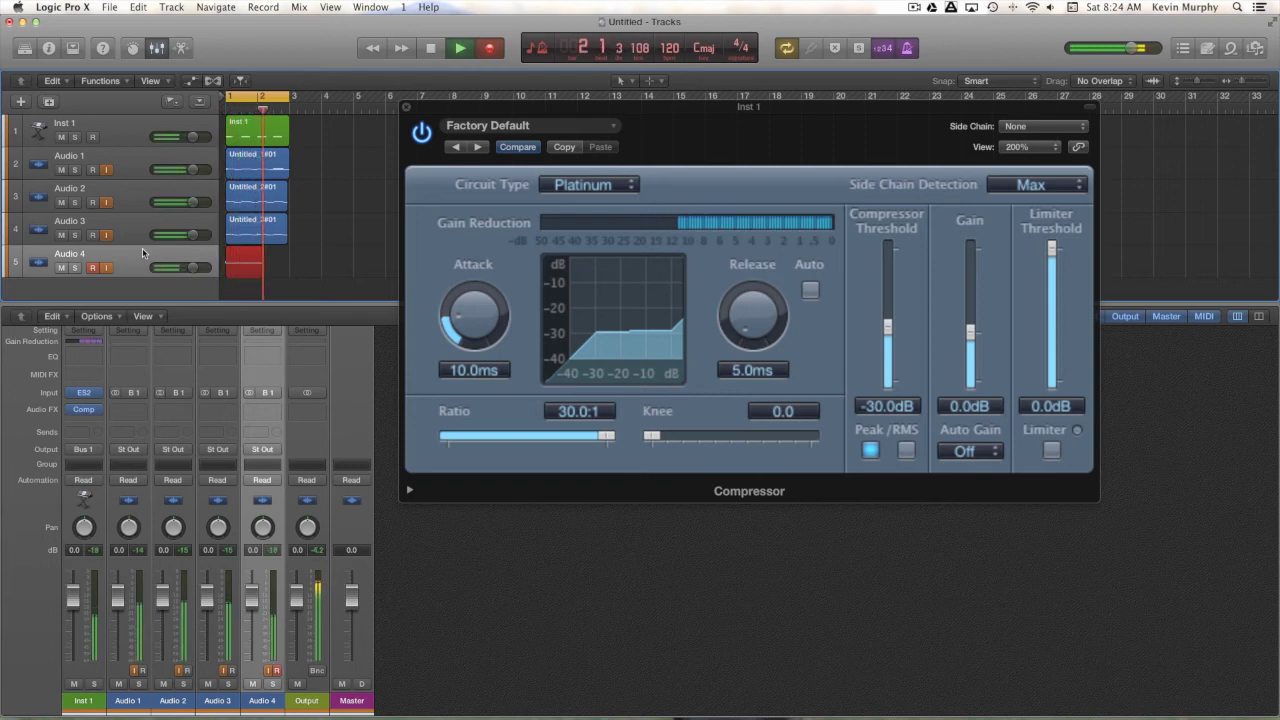
key(space)
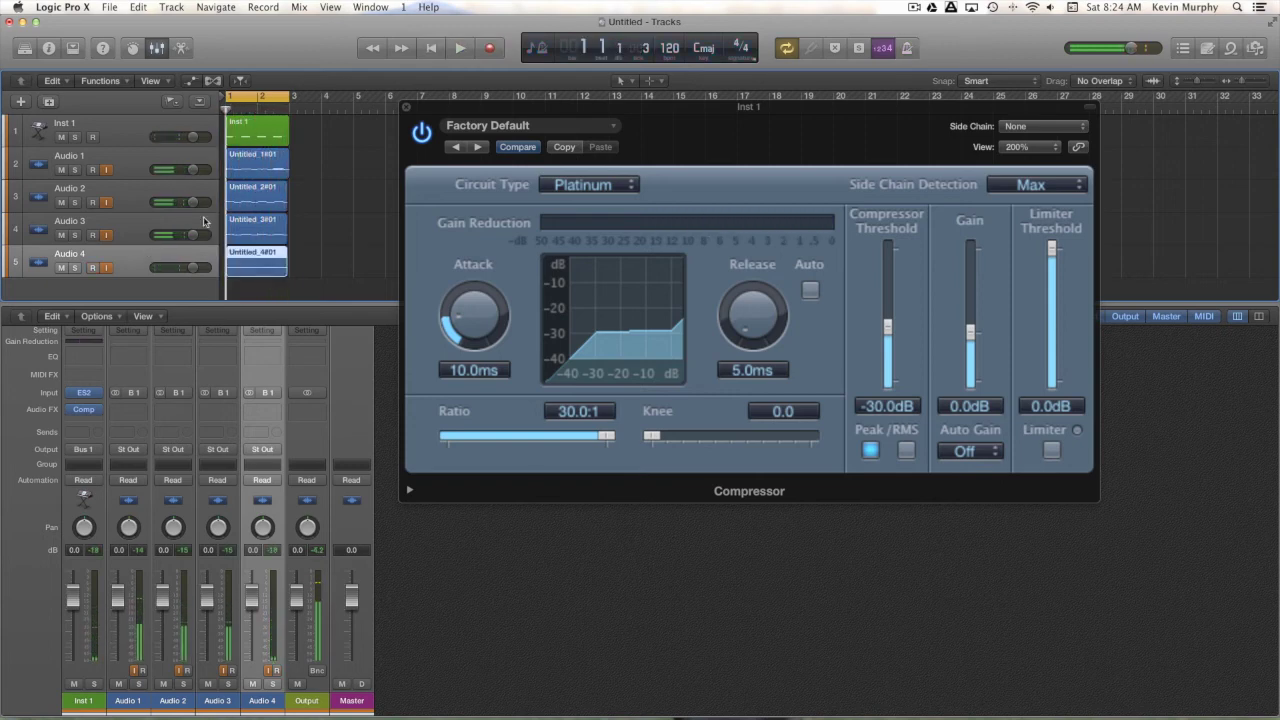